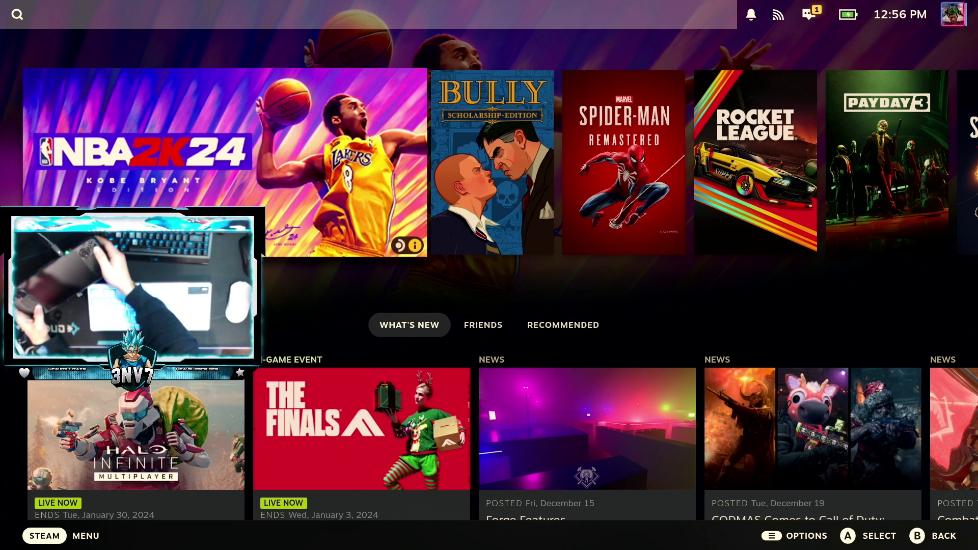
- Switch the Steam Deck from Gaming Mode to Desktop Mode through the Power menu
key("ctrl+1")
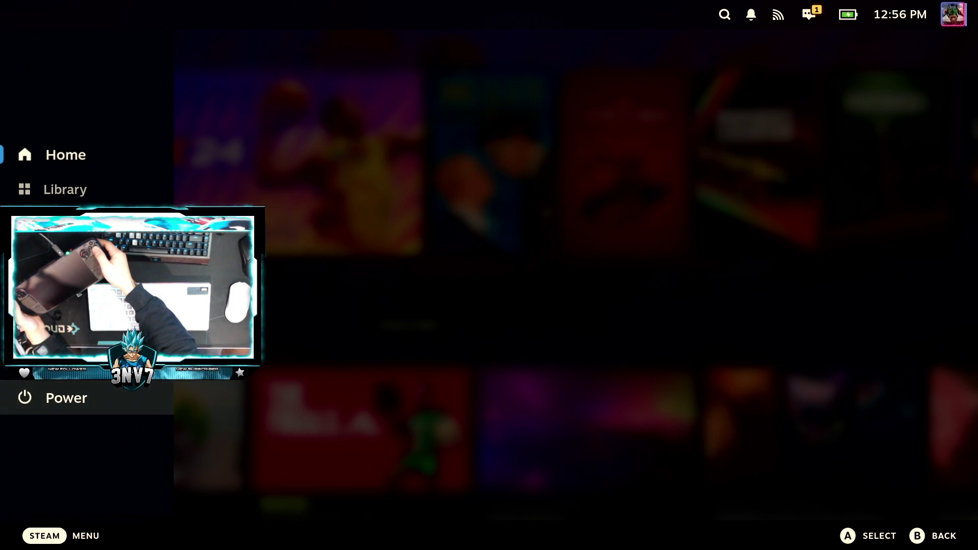
key("Return")
key("Down")
key("Down")
key("Down")
key("Down")
key("Down")
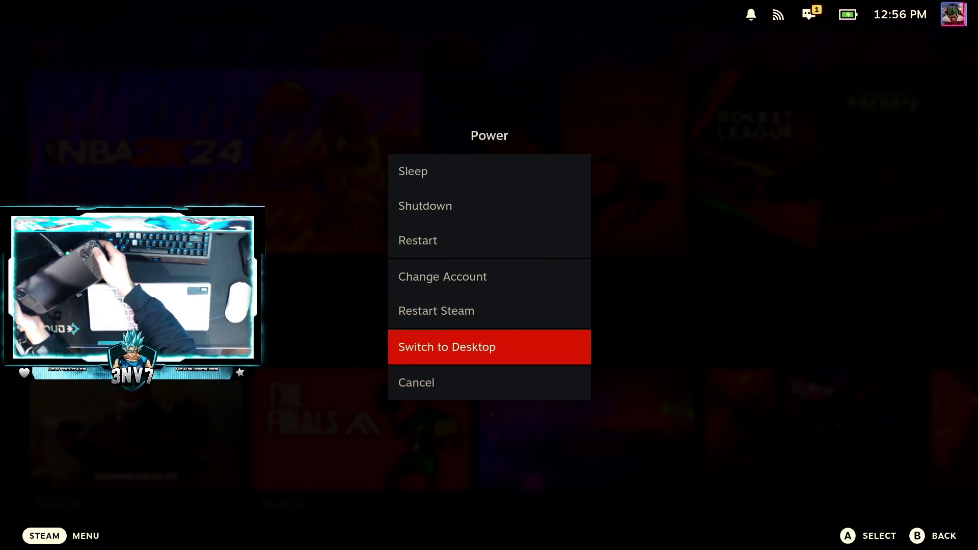
key("Return")
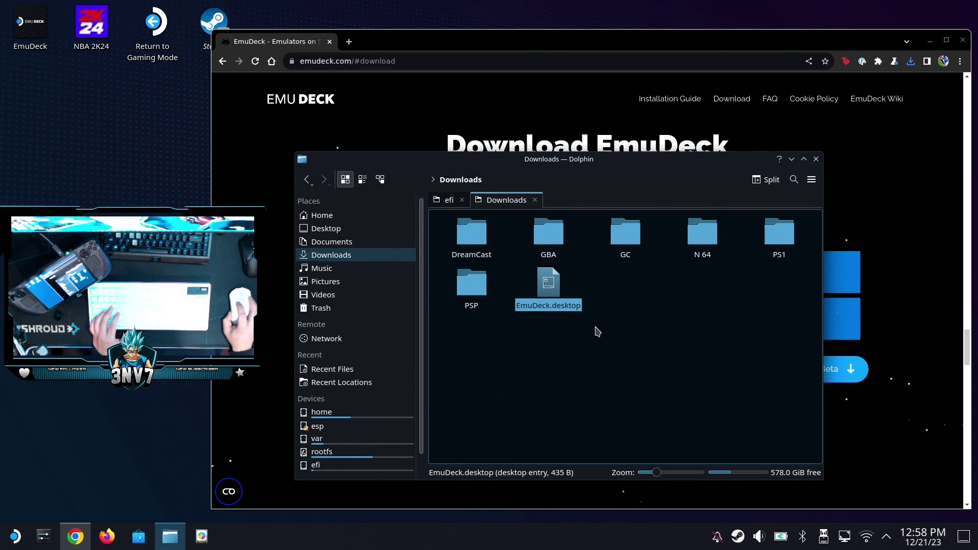
- Deselect the EmuDeck.desktop file in the Downloads folder
left_click(597, 331)
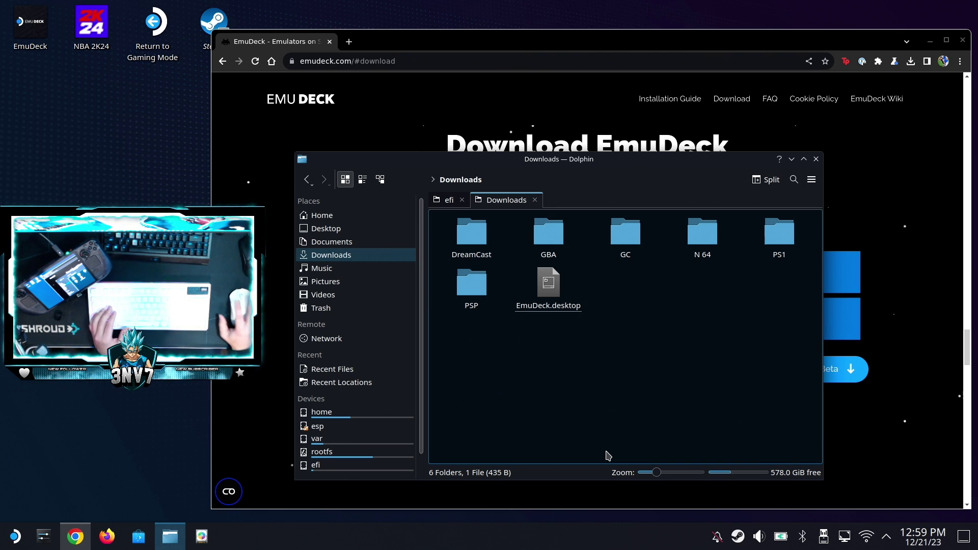
- Open the SD card in a second Dolphin window beside Downloads and enter its Emulation folder
left_click(824, 537)
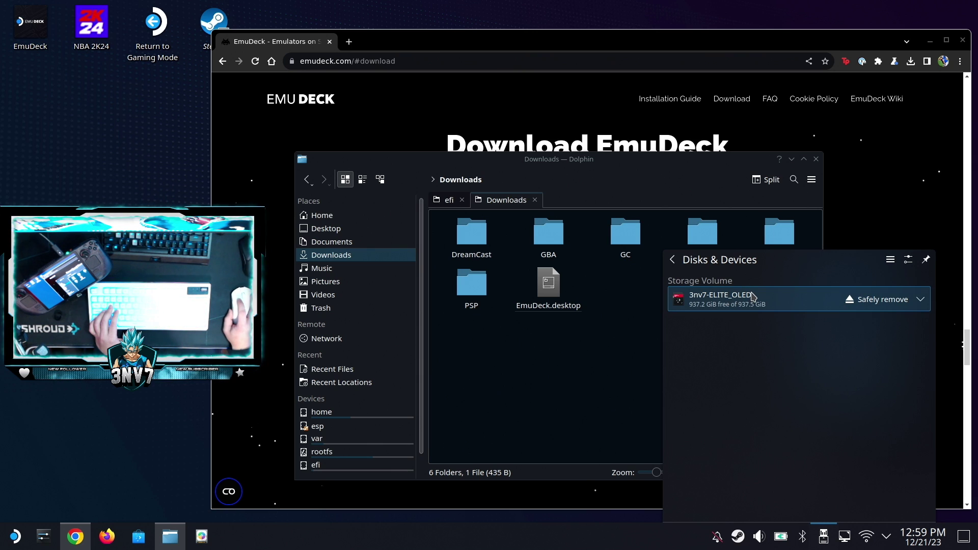
left_click(753, 297)
left_click(742, 339)
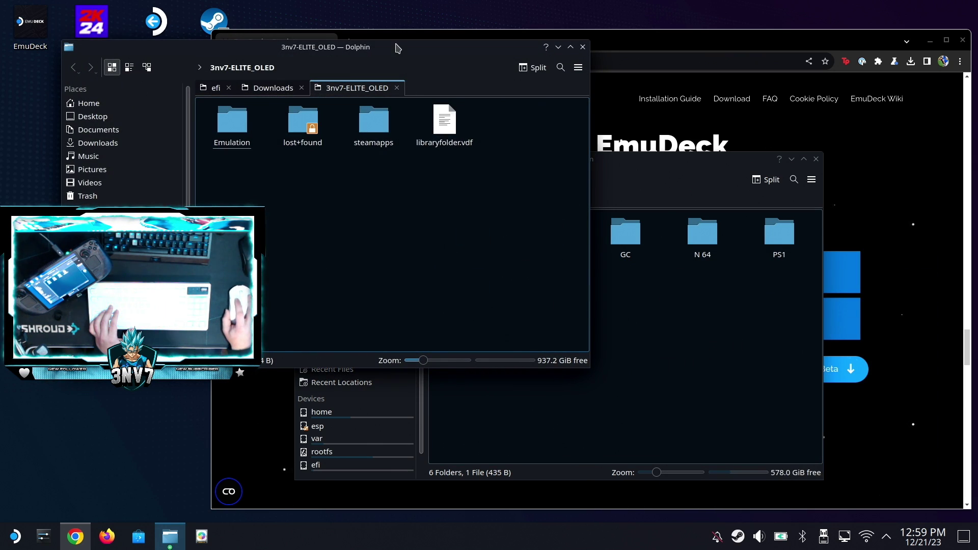
left_click_drag(398, 47, 844, 161)
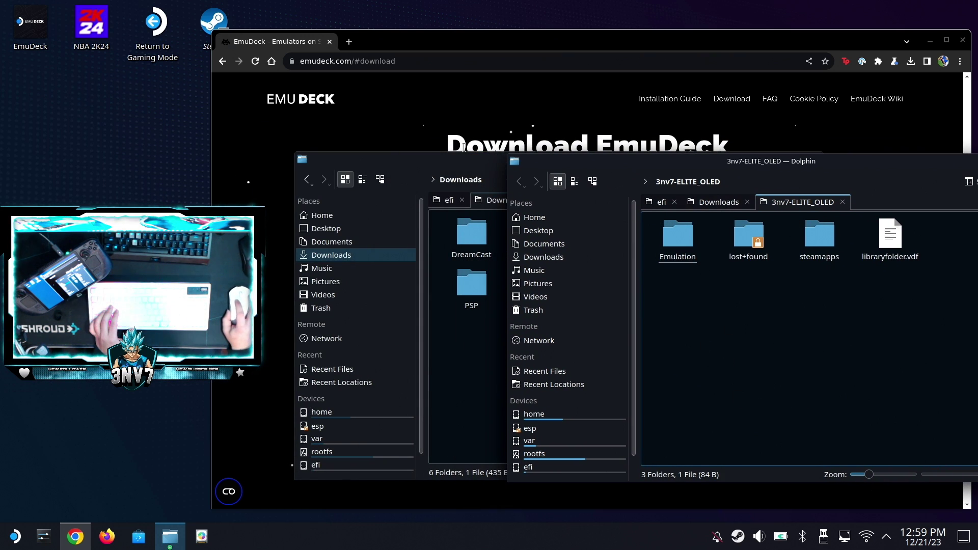
left_click_drag(437, 162, 302, 119)
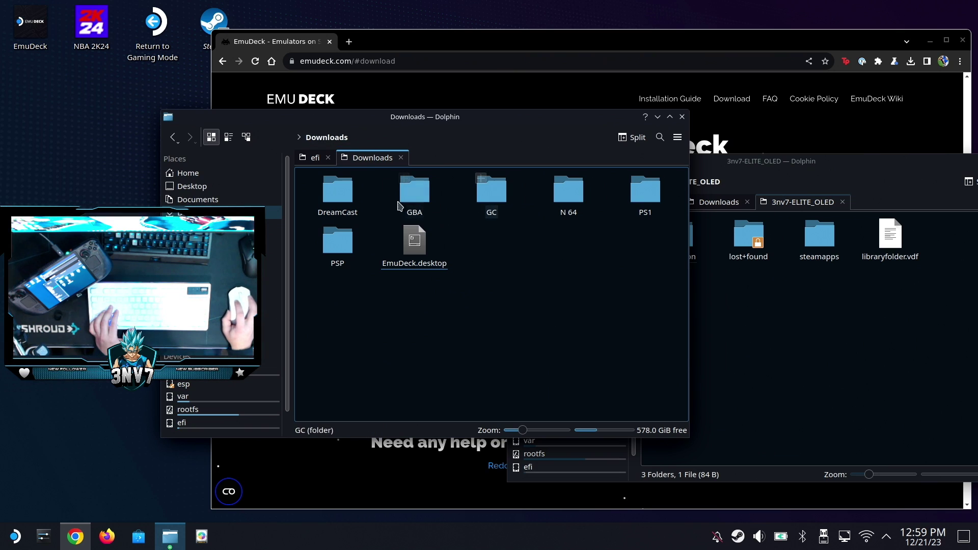
left_click(799, 352)
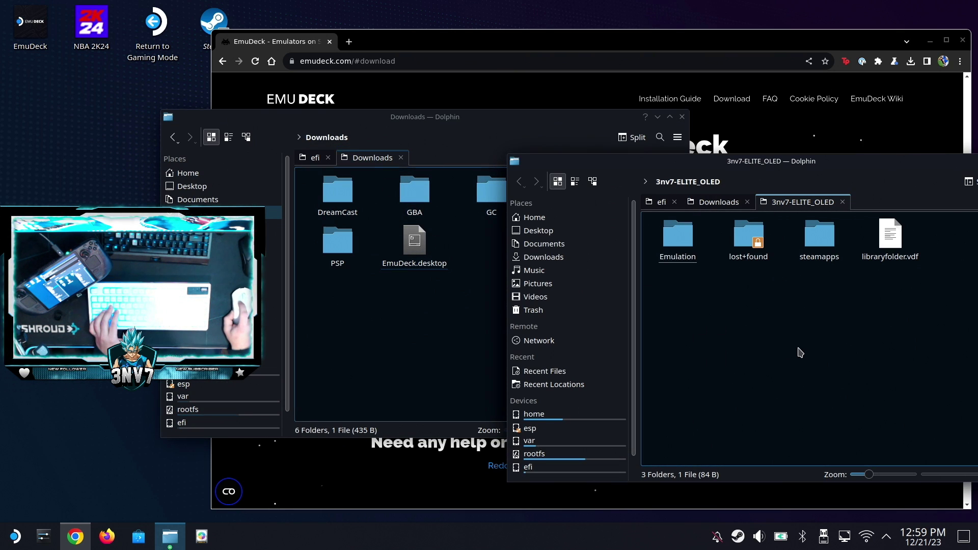
left_click(681, 241)
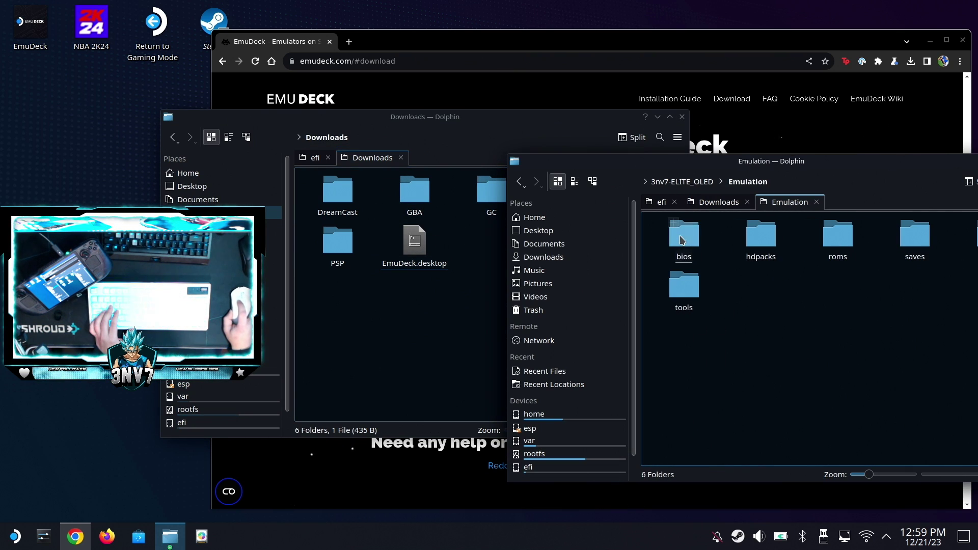
- Move Marvel vs. Capcom 2 from Downloads/DreamCast into Emulation/roms/dreamcast
left_click_drag(856, 162, 715, 112)
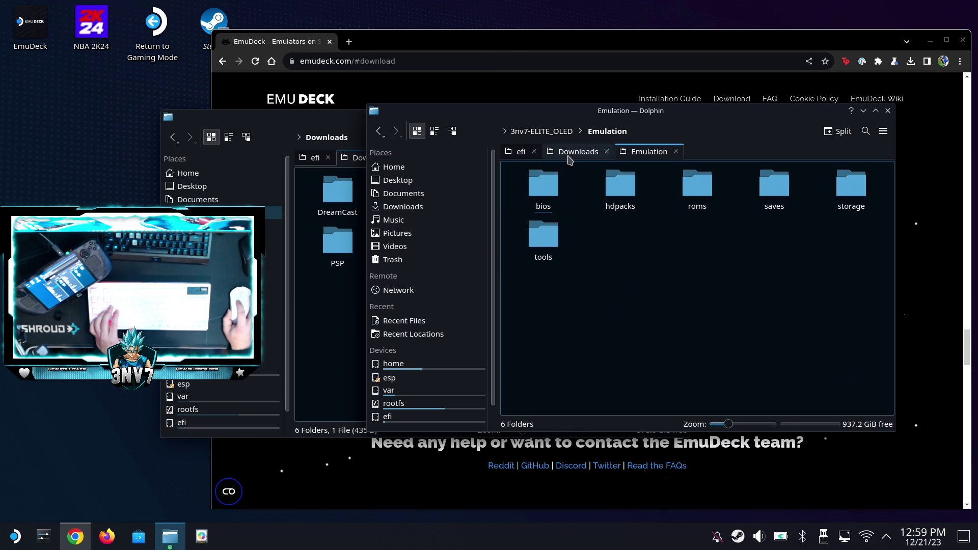
left_click(554, 189)
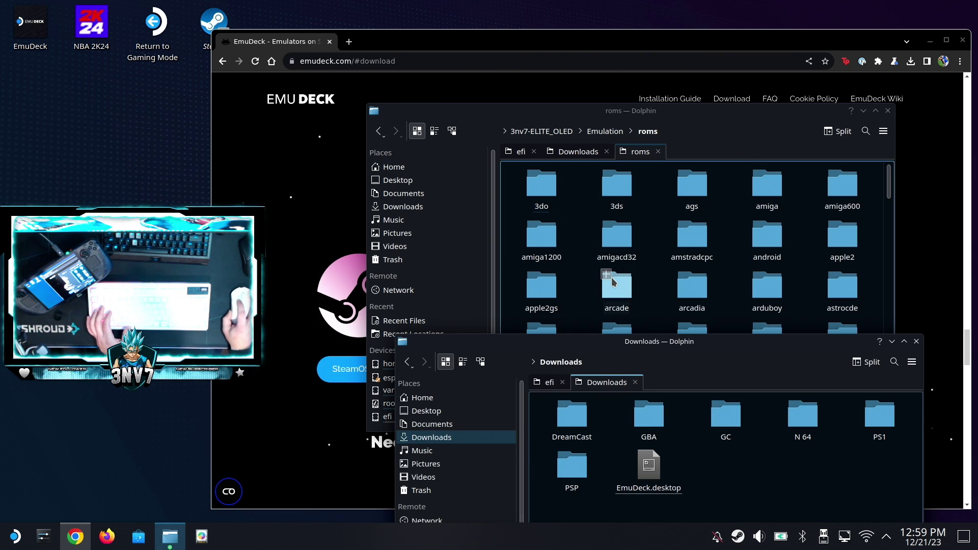
left_click(612, 279)
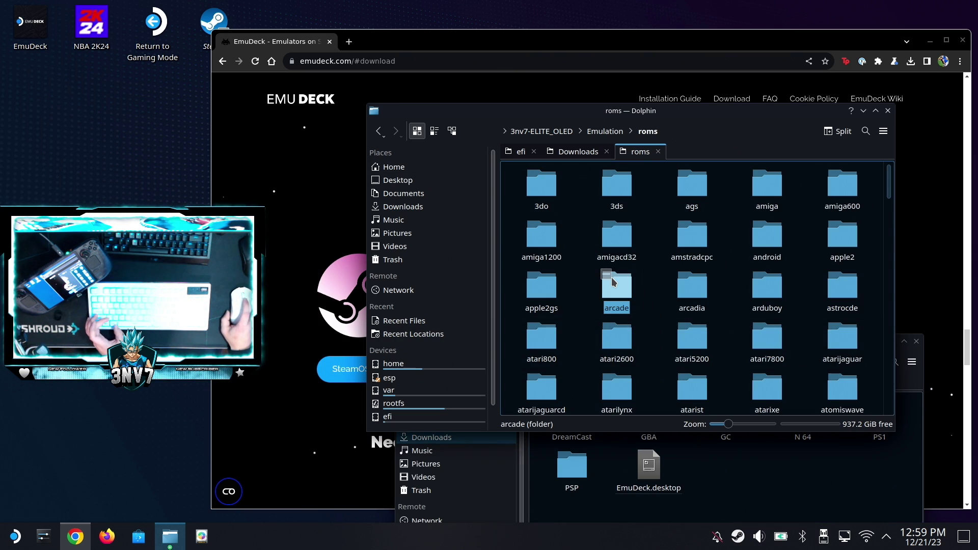
scroll(614, 305, "down", 6)
left_click(619, 386)
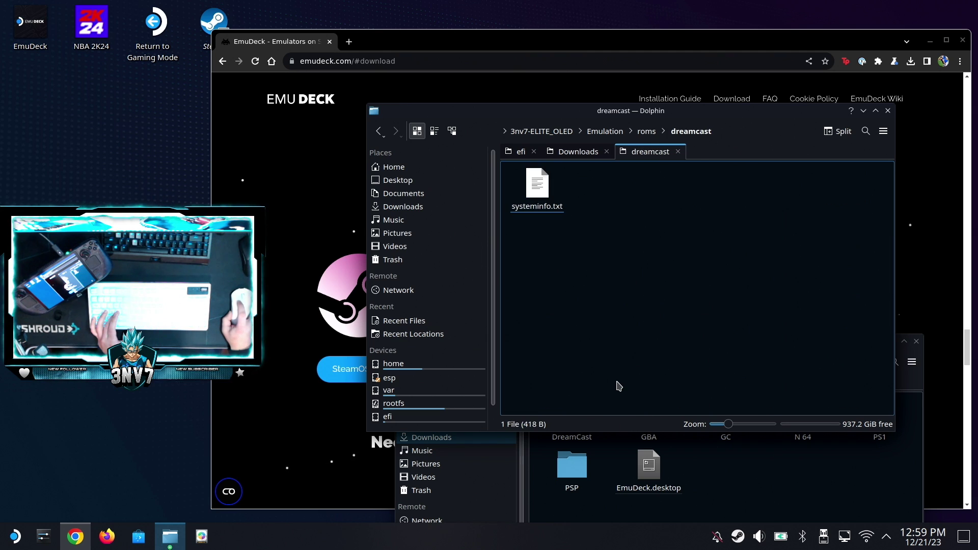
left_click(790, 503)
left_click(572, 412)
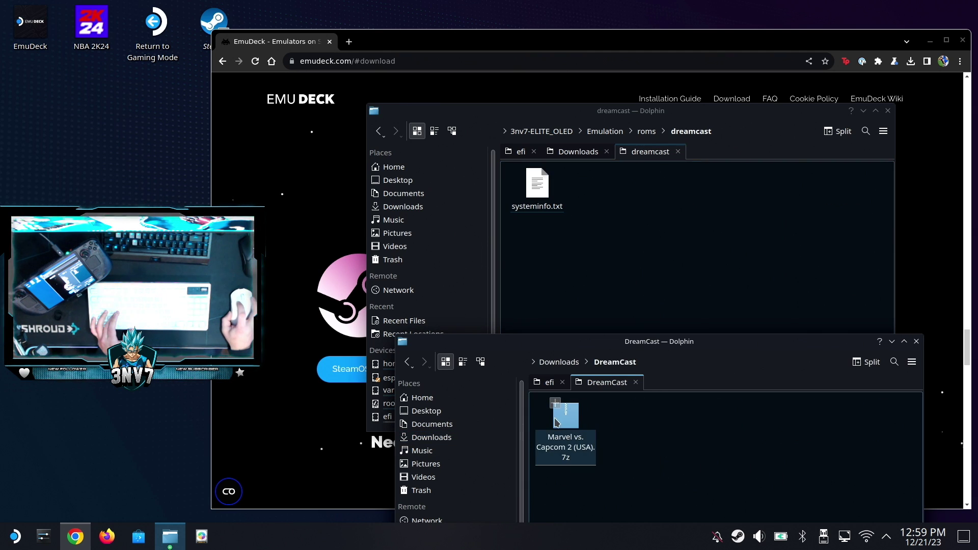
left_click_drag(565, 423, 644, 275)
left_click(558, 362)
- Move the Pokemon Fire Red zip from Downloads/GBA into roms/gba, then return to Downloads
left_click(379, 131)
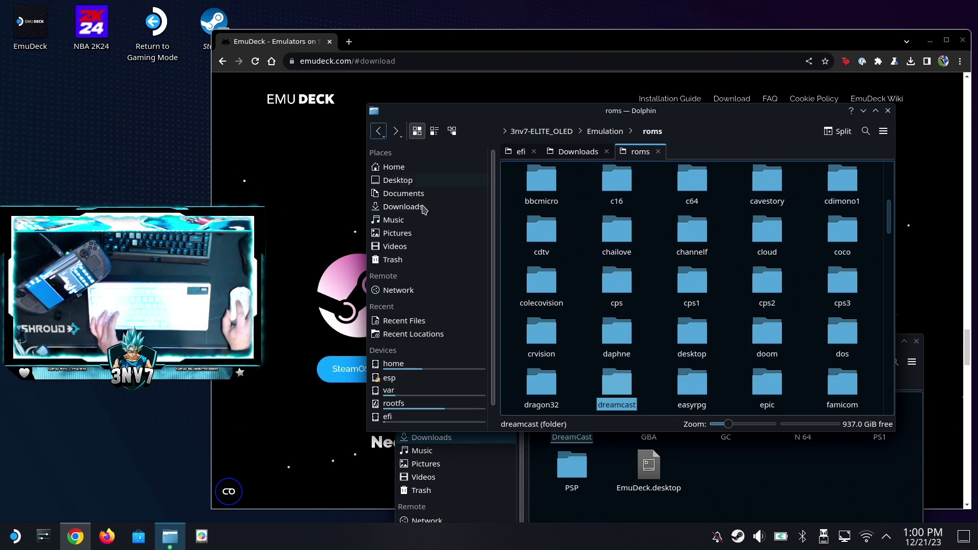
left_click(676, 466)
left_click(648, 413)
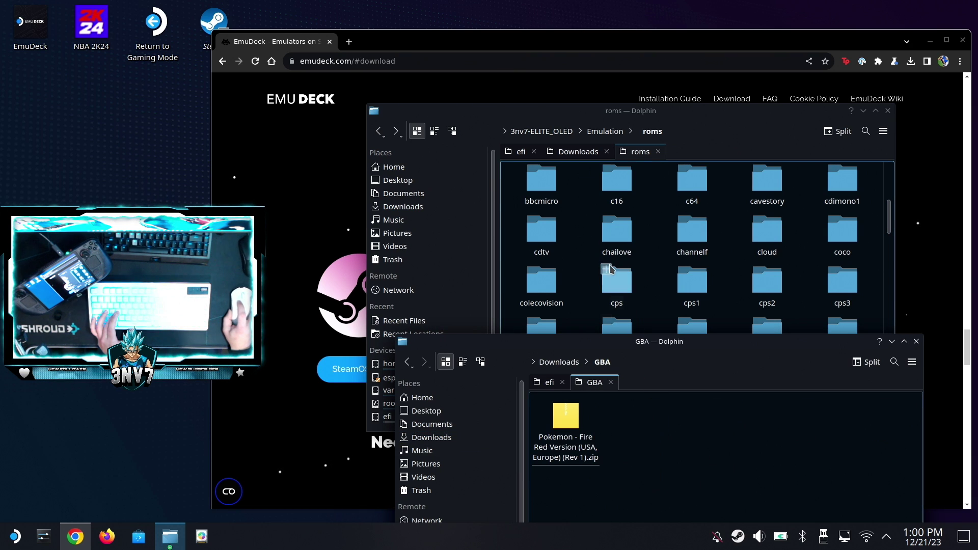
left_click(614, 242)
key("g")
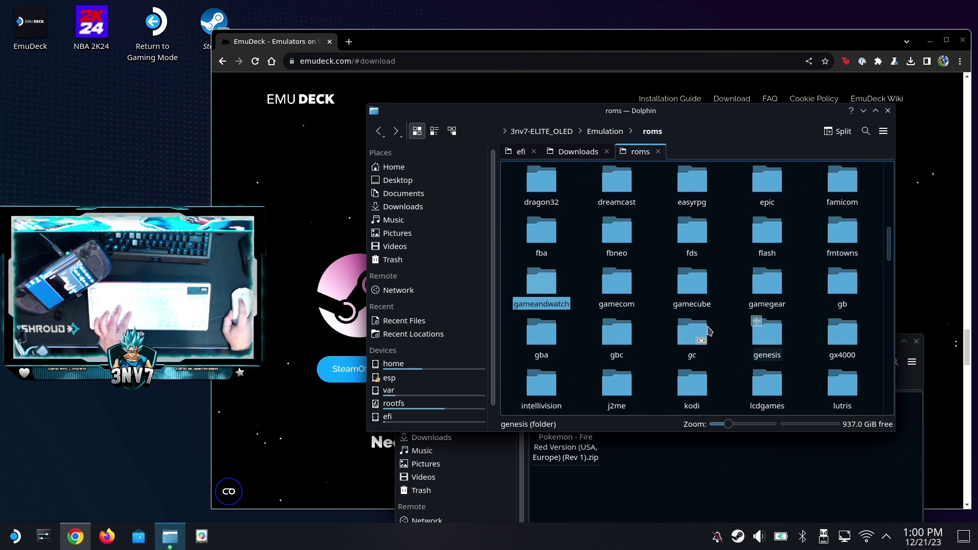
left_click(530, 333)
left_click(645, 484)
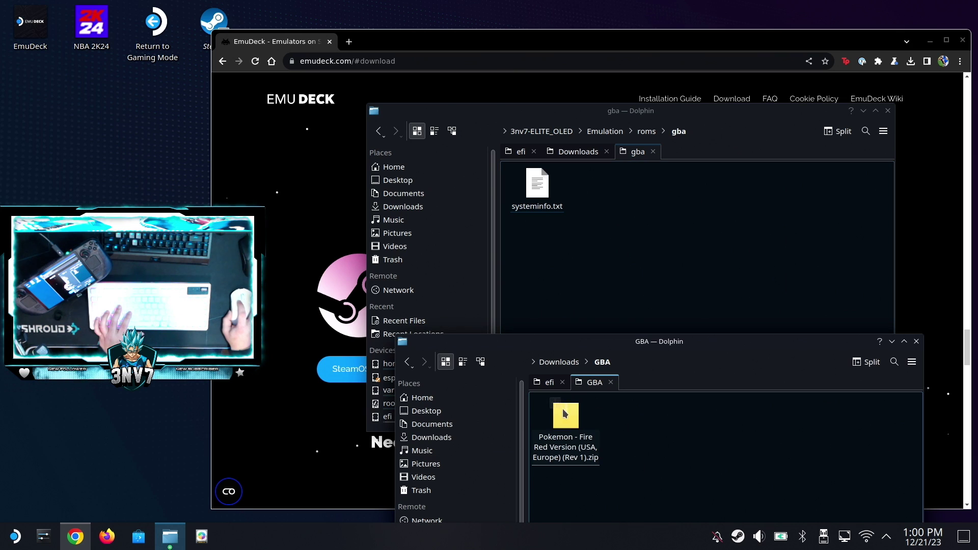
left_click_drag(565, 413, 563, 231)
left_click(578, 238)
key("BackSpace")
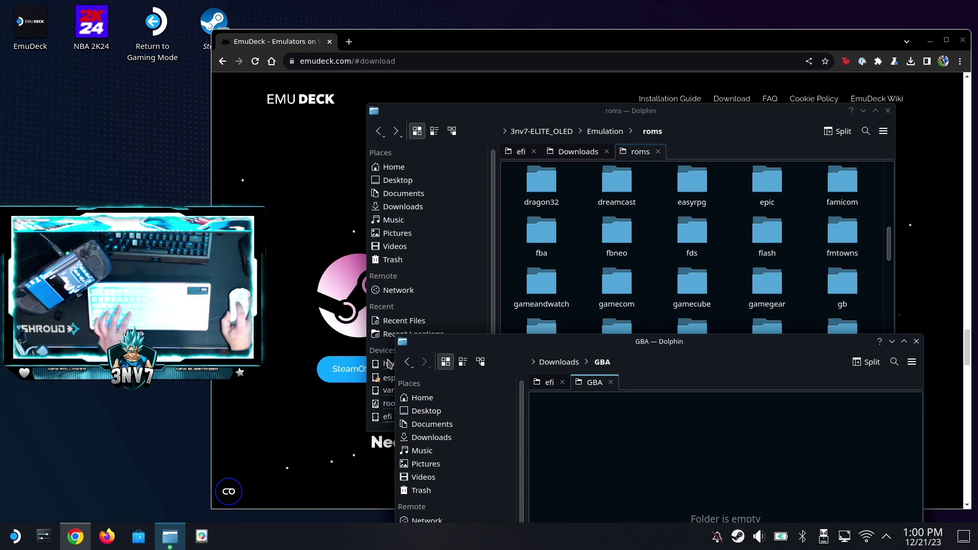
left_click(408, 362)
- Move Super Smash Bros. Melee from Downloads/GC into roms/gc and check the gc and gamecube folders
double_click(729, 421)
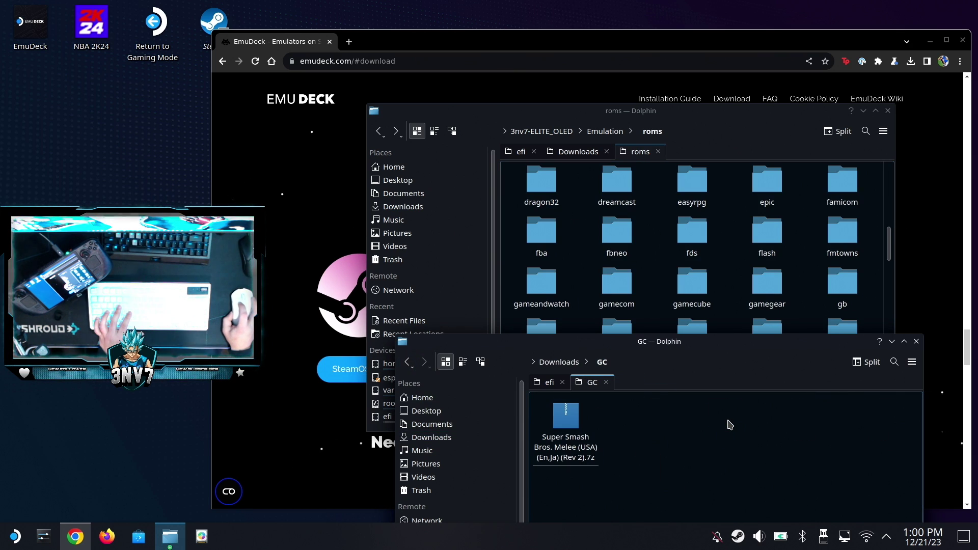
left_click_drag(700, 239, 540, 239)
left_click(565, 247)
left_click(380, 131)
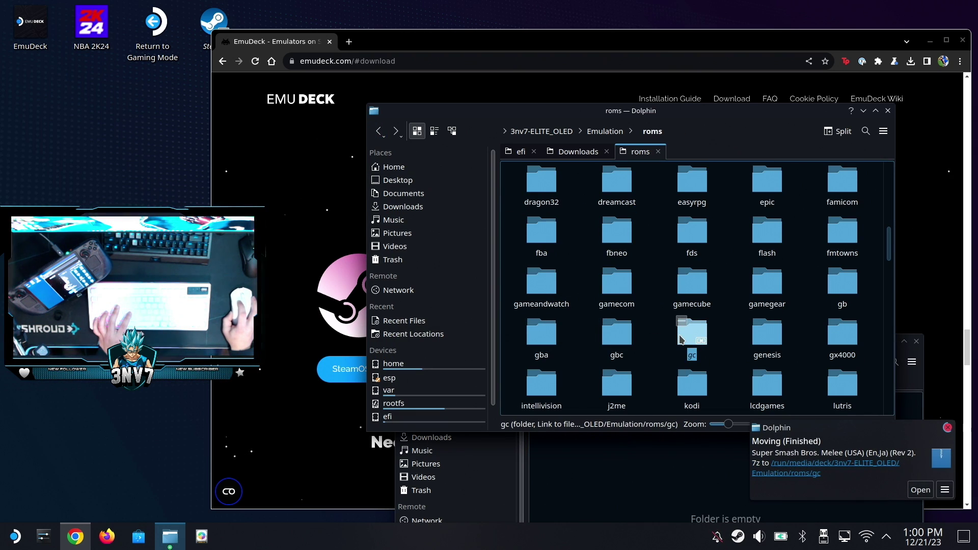
double_click(691, 282)
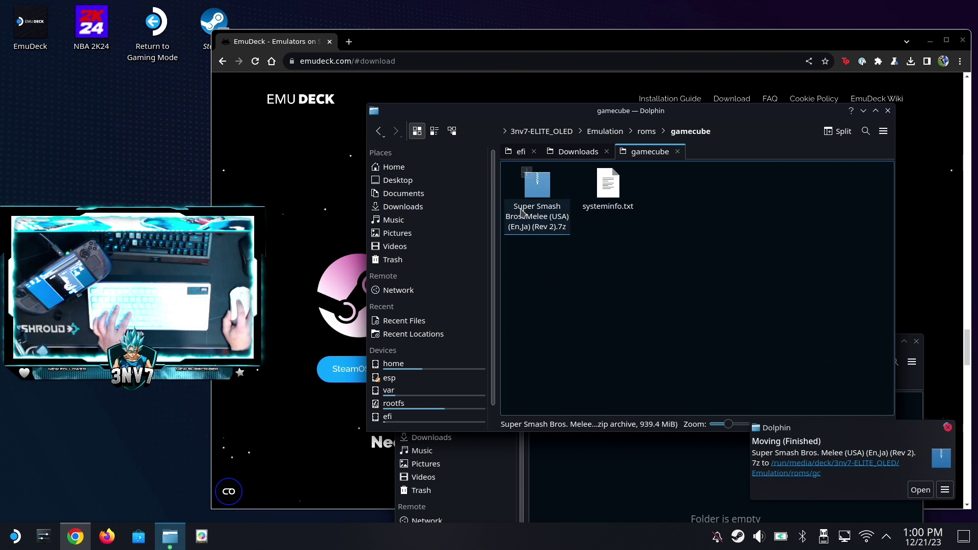
left_click(379, 132)
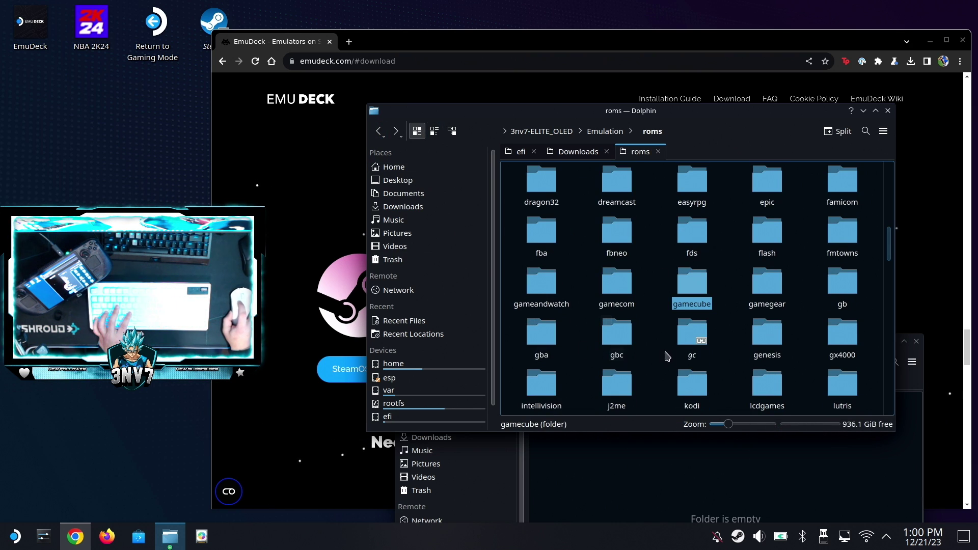
double_click(683, 337)
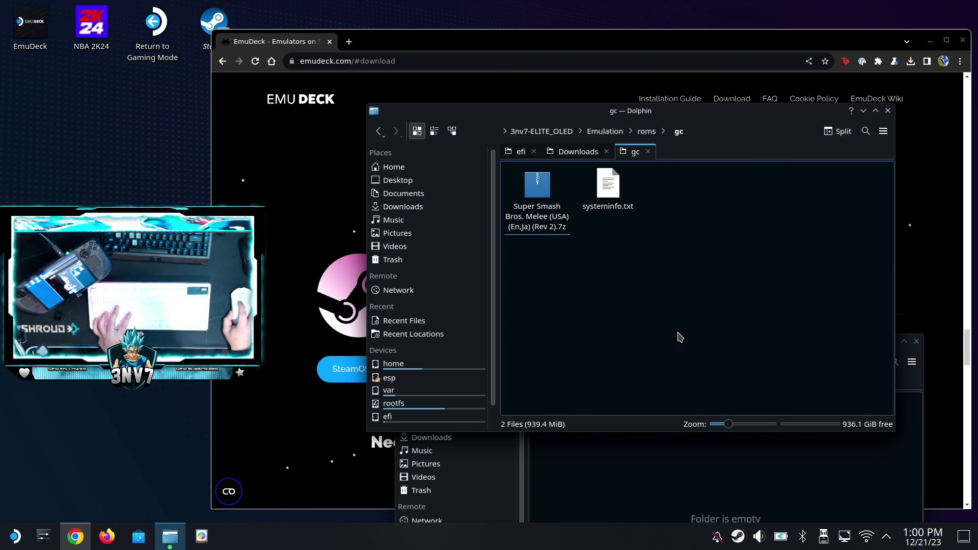
left_click(377, 132)
double_click(707, 287)
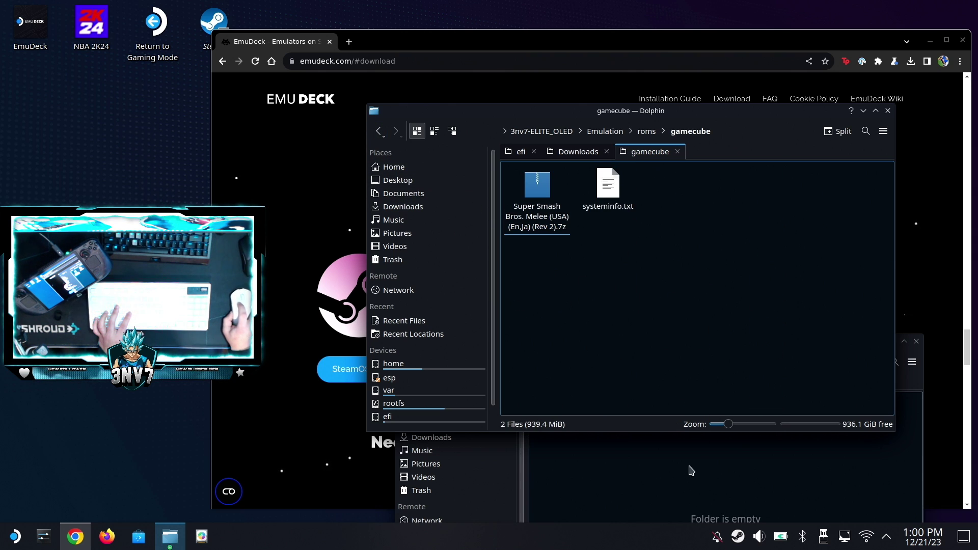
left_click(663, 494)
left_click(431, 437)
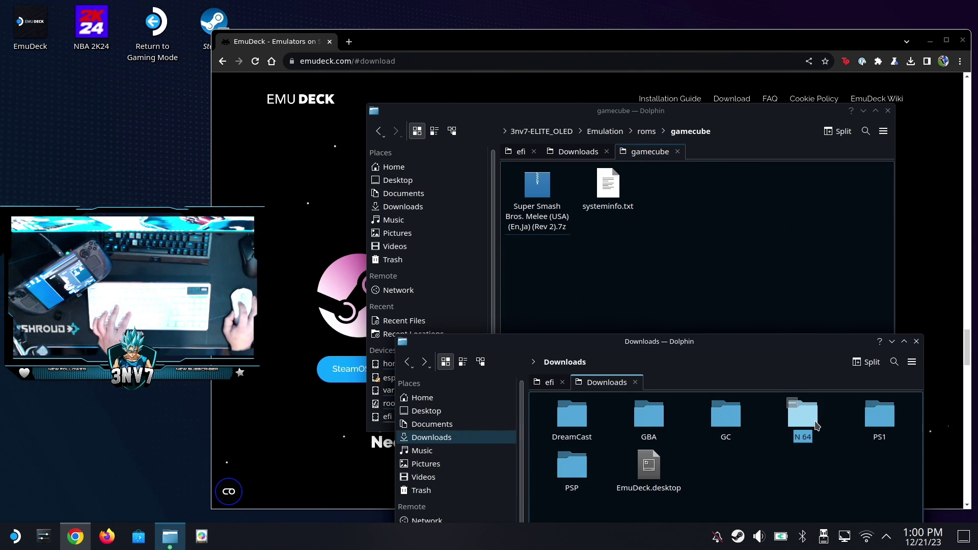
- Move the Metal Gear Solid disc 1 archive from Downloads into roms/psx
double_click(802, 418)
left_click(721, 312)
key("alt+Left")
left_click(884, 426)
left_click(767, 285)
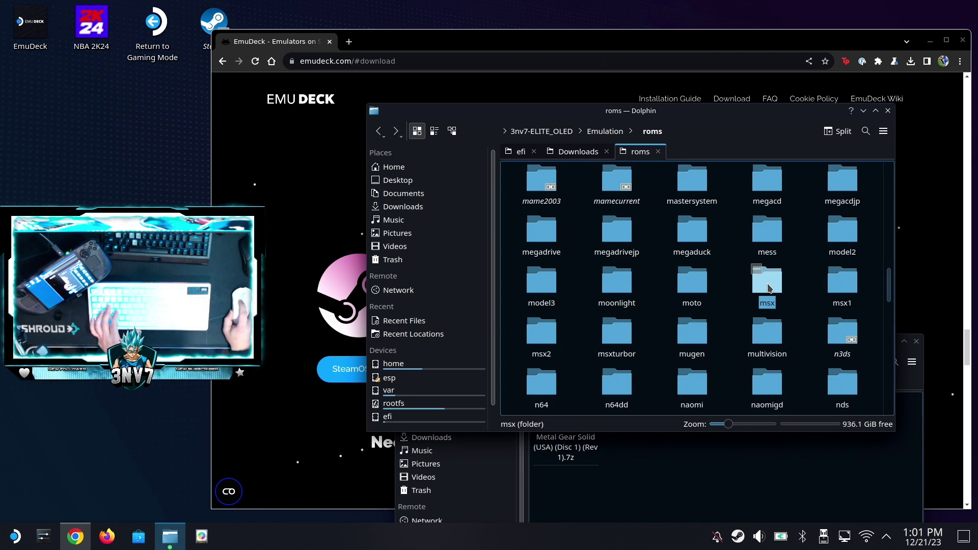
scroll(768, 287, "down", 10)
left_click(540, 331)
double_click(541, 333)
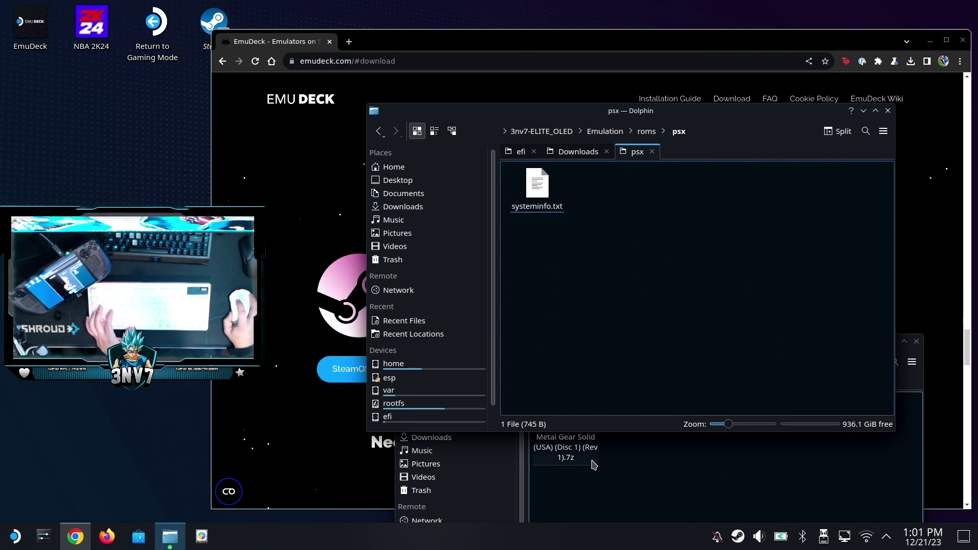
left_click(565, 449)
left_click_drag(566, 448, 662, 254)
left_click(407, 362)
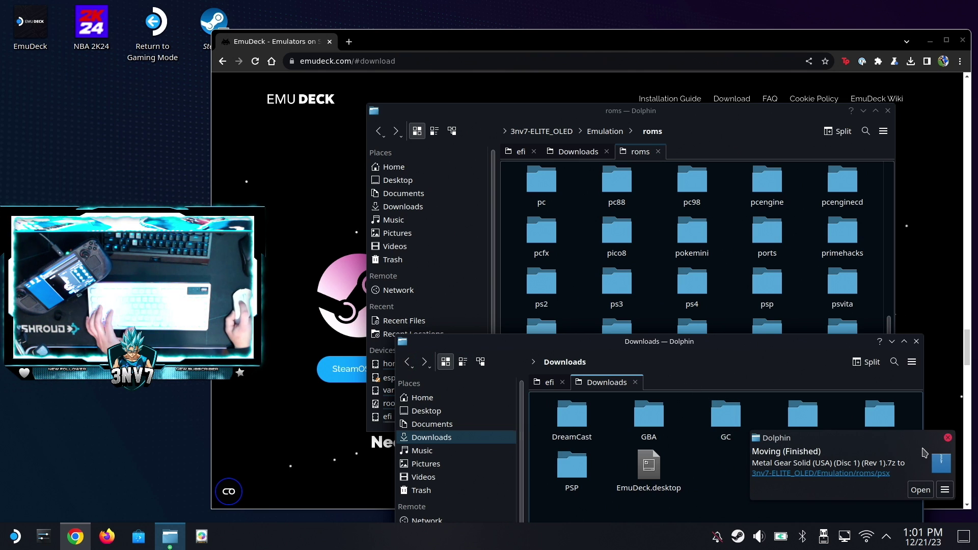
- Open the downloaded PSP folder and the roms/psp folder side by side
left_click(947, 437)
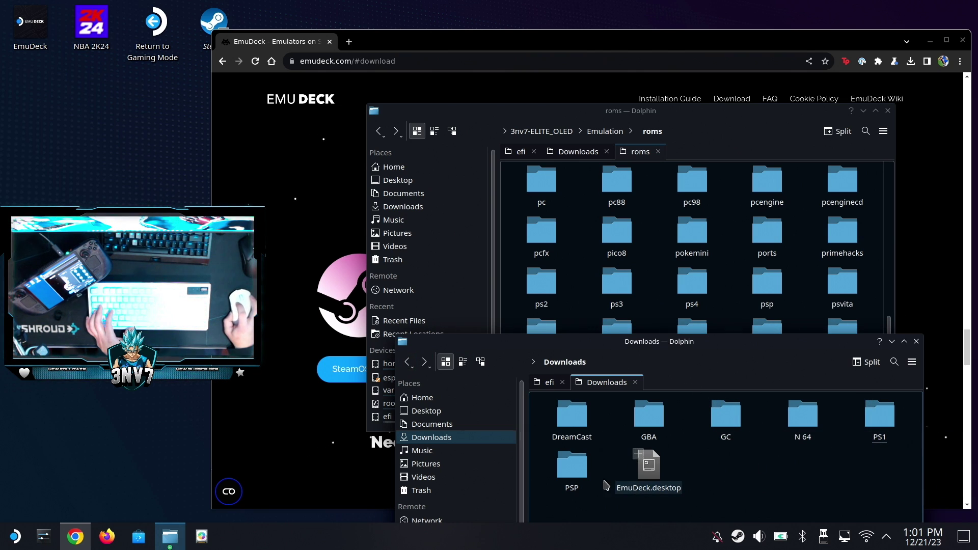
double_click(571, 466)
left_click(786, 284)
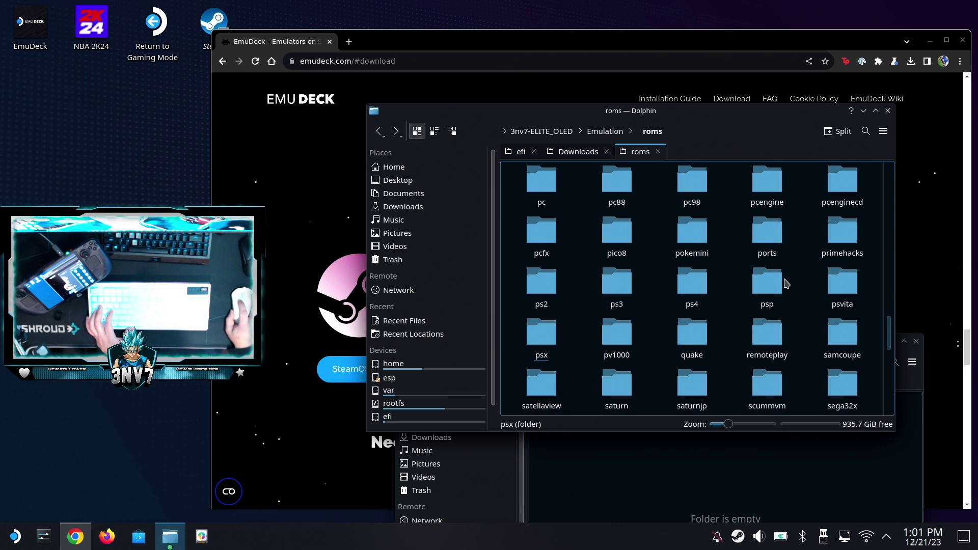
double_click(767, 283)
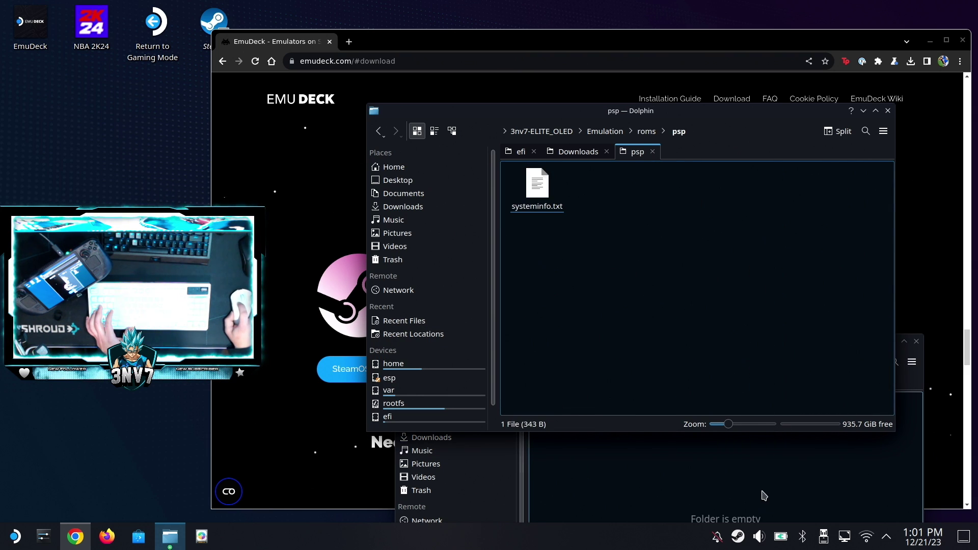
left_click(731, 477)
- Move the GTA Vice City Stories archive into roms/psp, then go up to Emulation
left_click_drag(701, 339, 691, 303)
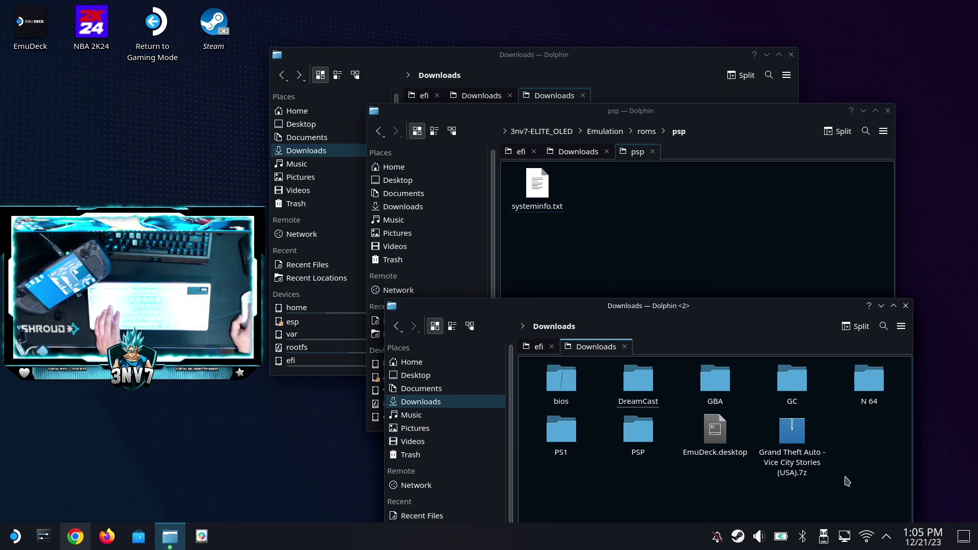
left_click_drag(793, 436, 728, 209)
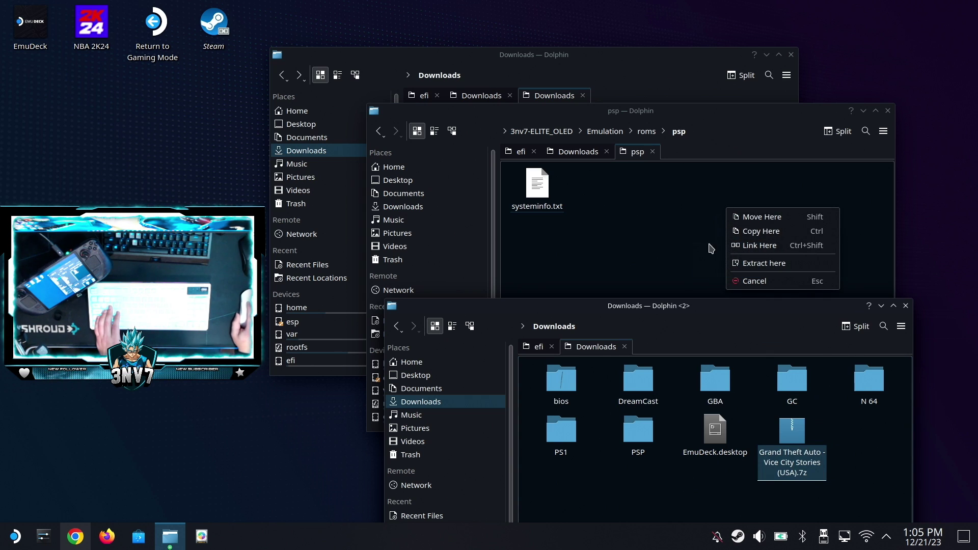
left_click(777, 218)
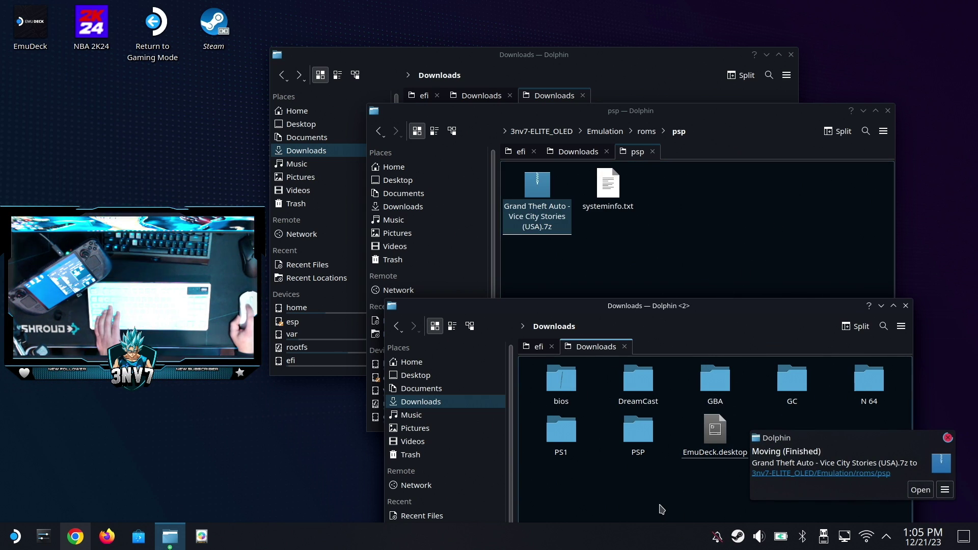
left_click(605, 131)
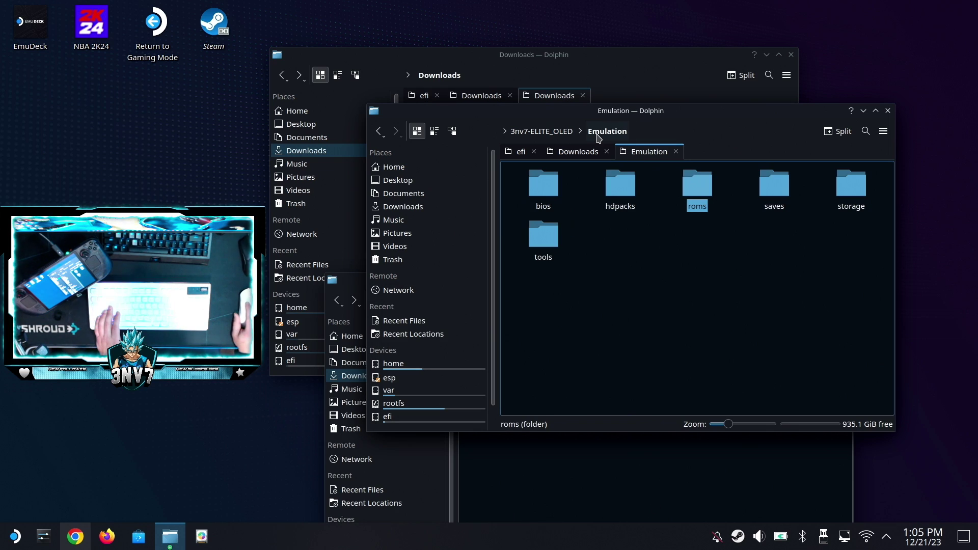
- Move the downloaded BIOS folders into Emulation/bios, merging every conflict with Write Into
double_click(543, 188)
left_click(599, 478)
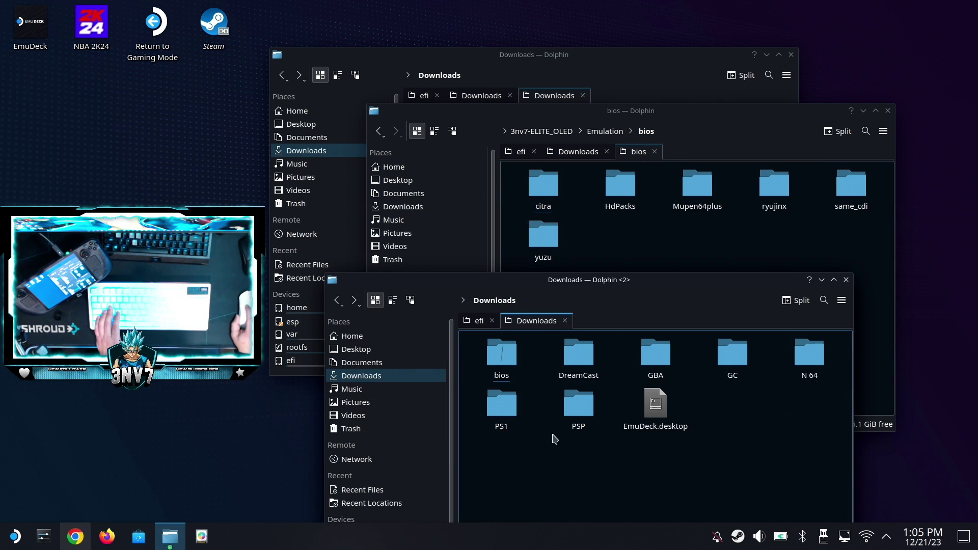
double_click(499, 351)
left_click_drag(541, 393, 626, 249)
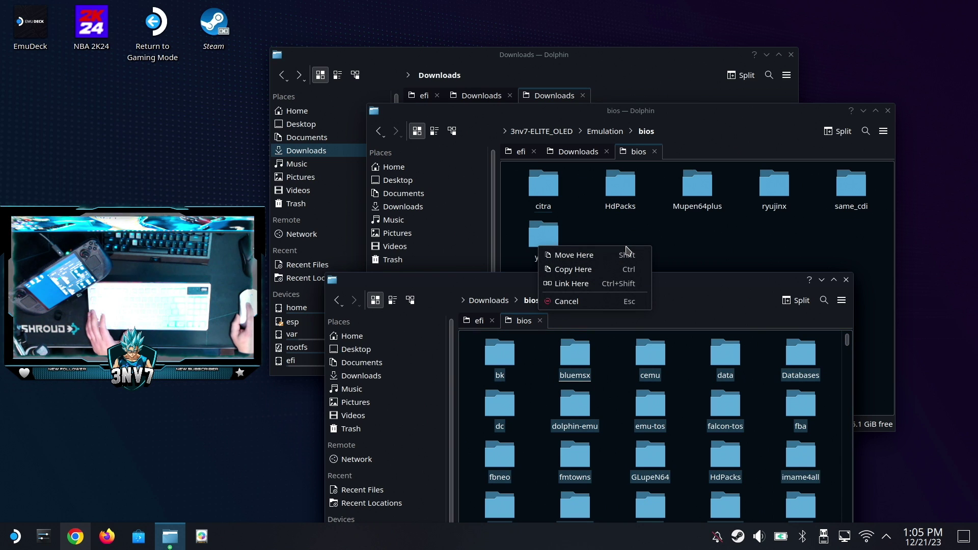
left_click(574, 254)
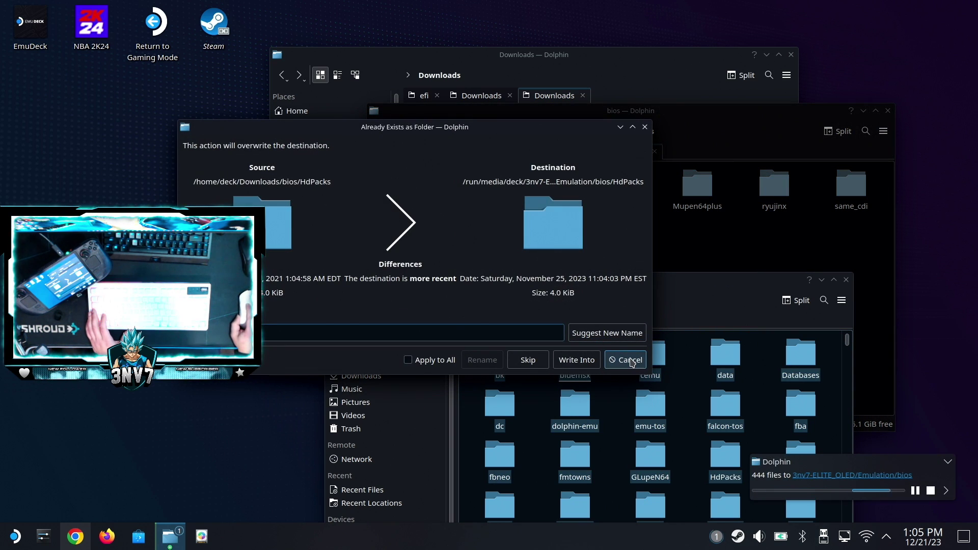
left_click(432, 359)
left_click(576, 360)
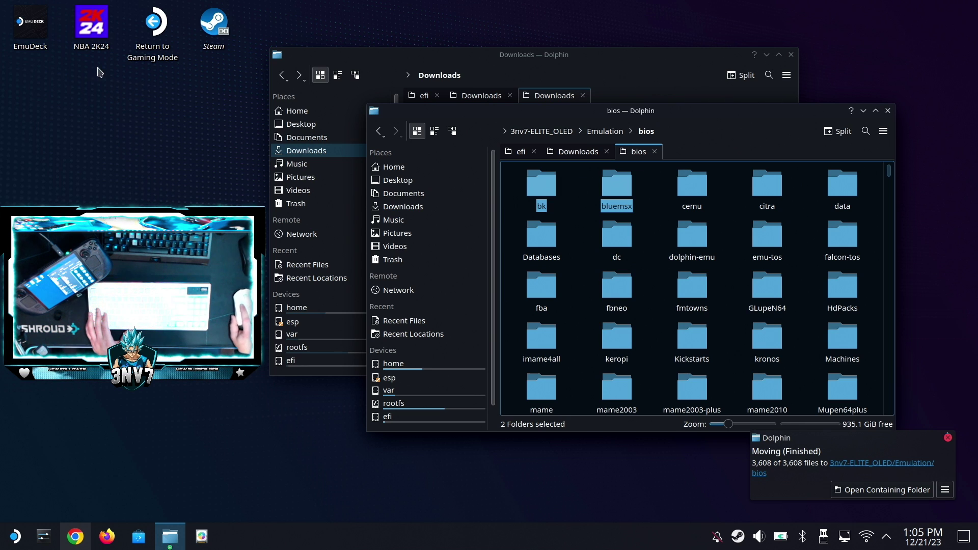
- Launch EmuDeck from the desktop and review the BIOS checker results
double_click(31, 25)
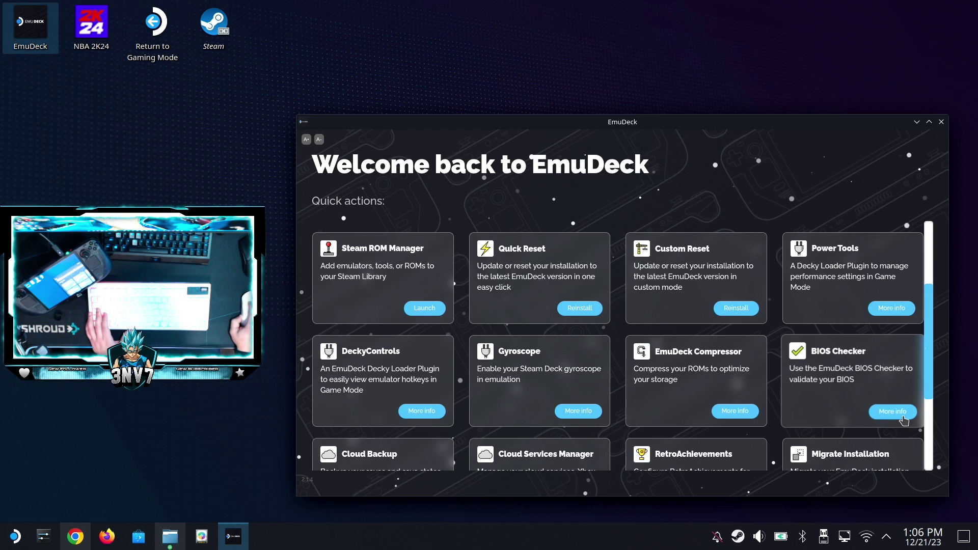
left_click(900, 415)
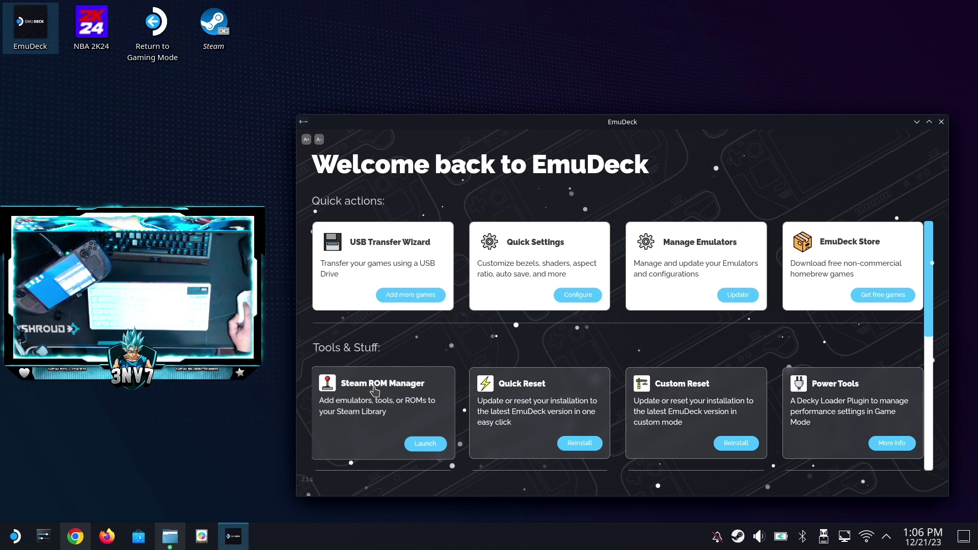
- Launch Steam ROM Manager, exit Steam, parse the ROM folders and save the 22 titles to Steam
left_click(425, 443)
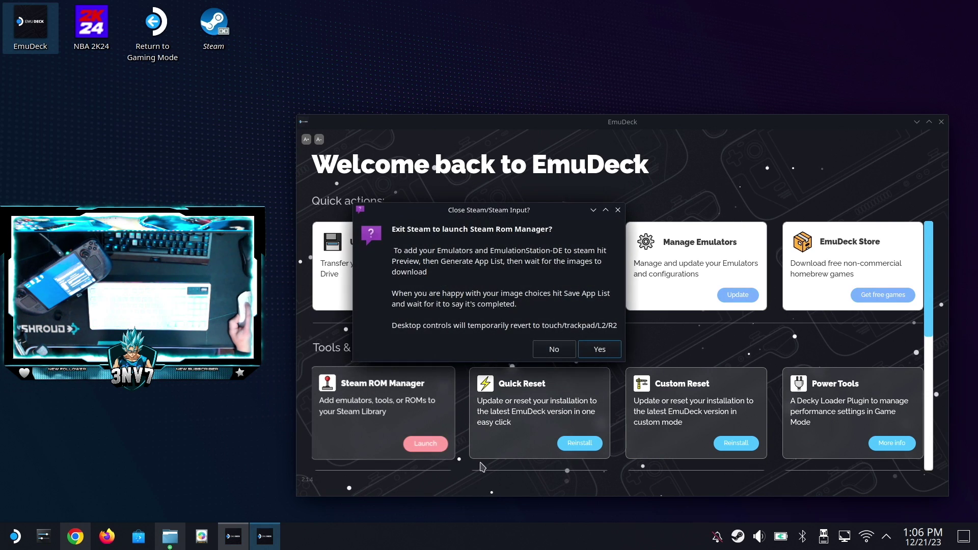
left_click(599, 349)
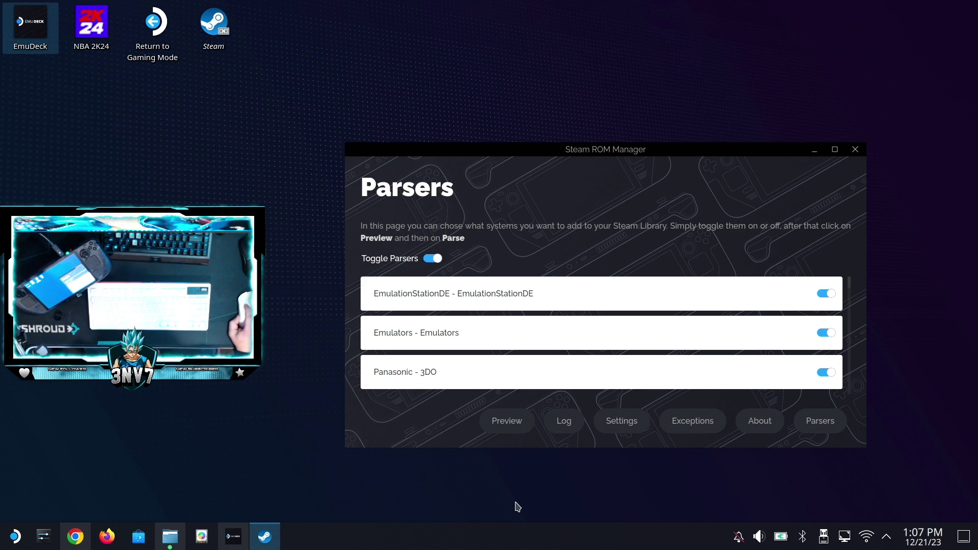
left_click(504, 420)
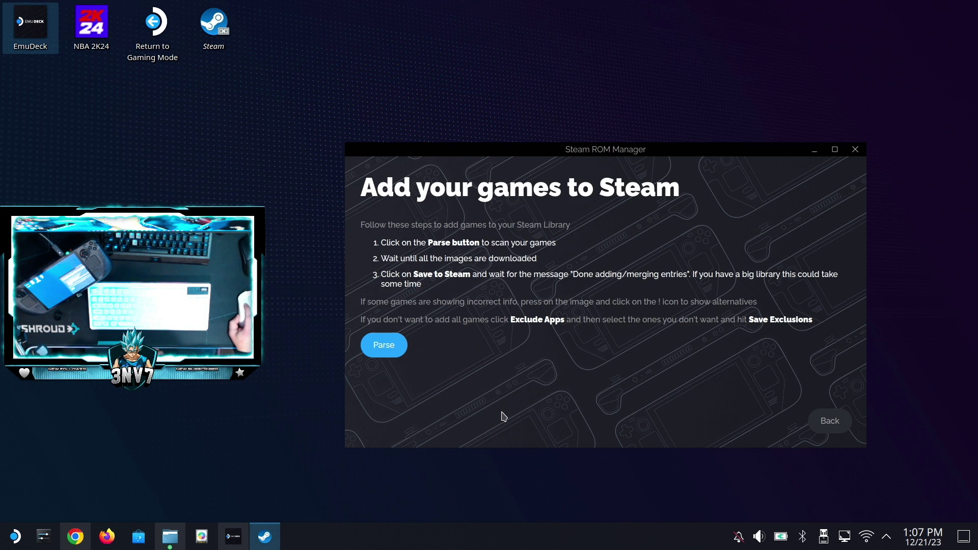
left_click(394, 348)
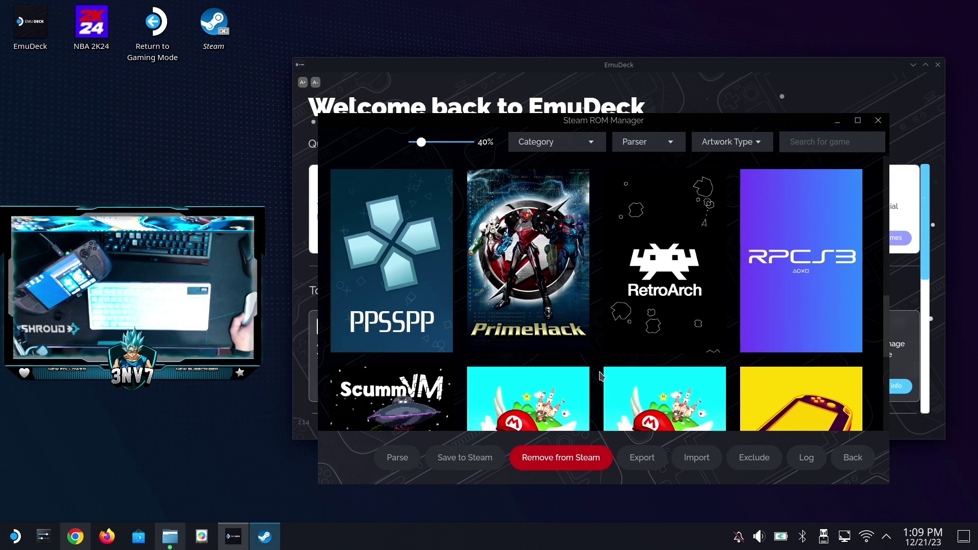
scroll(606, 382, "down", 5)
scroll(610, 391, "down", 3)
left_click(389, 469)
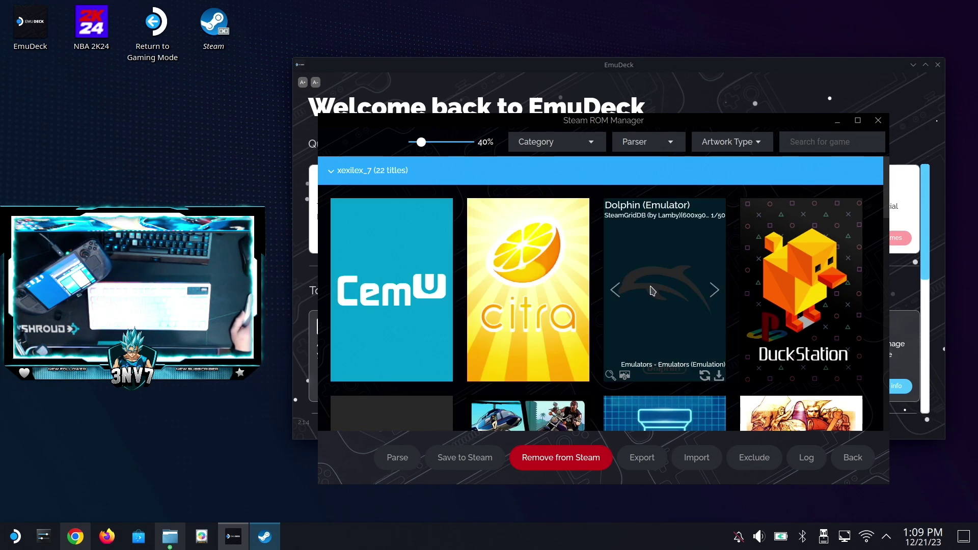
scroll(553, 384, "down", 3)
left_click(455, 459)
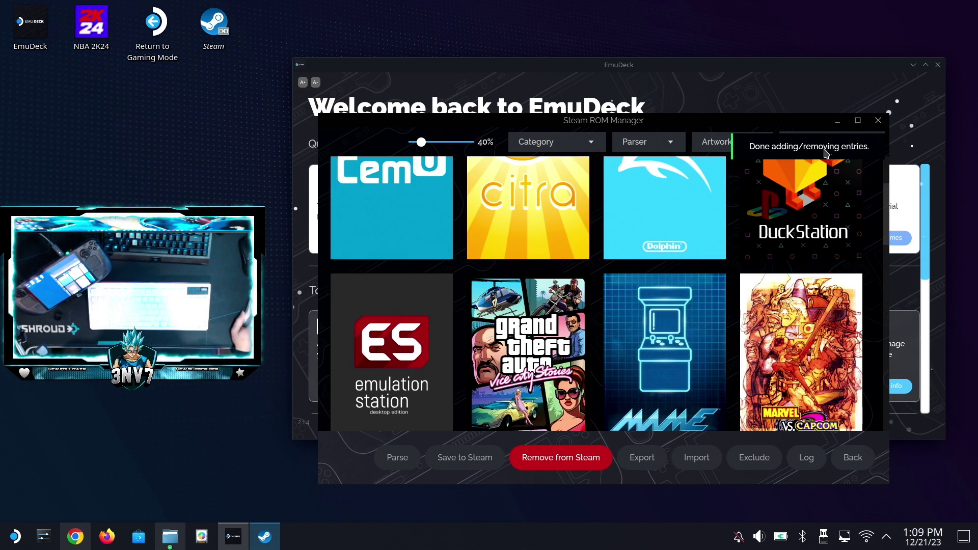
- Close Steam ROM Manager and browse Steam's collections, opening the Dreamcast collection
left_click(878, 121)
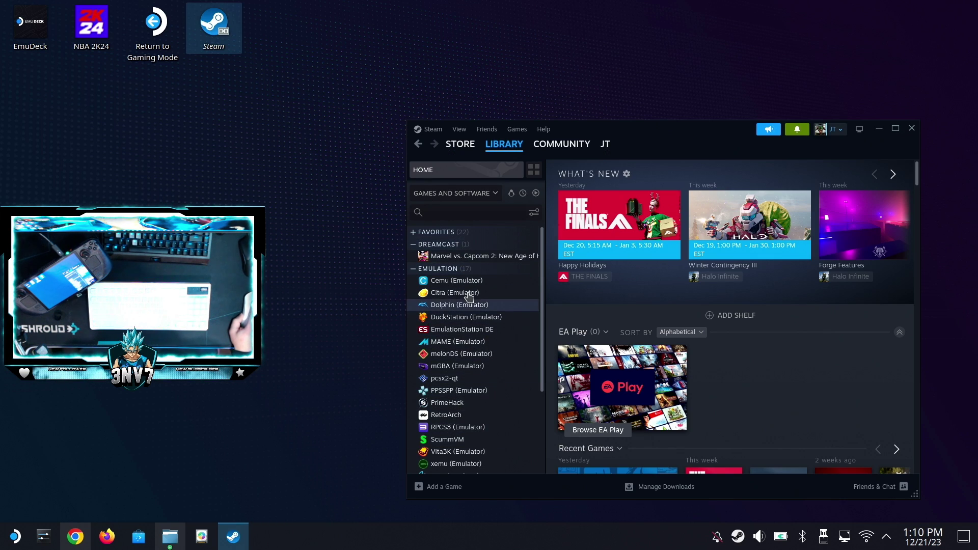
scroll(489, 377, "down", 2)
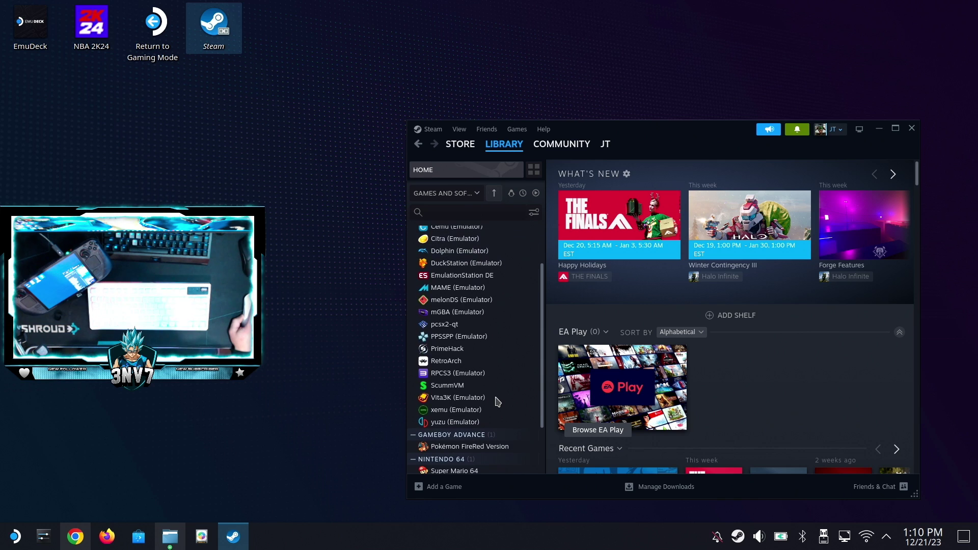
scroll(469, 448, "down", 1)
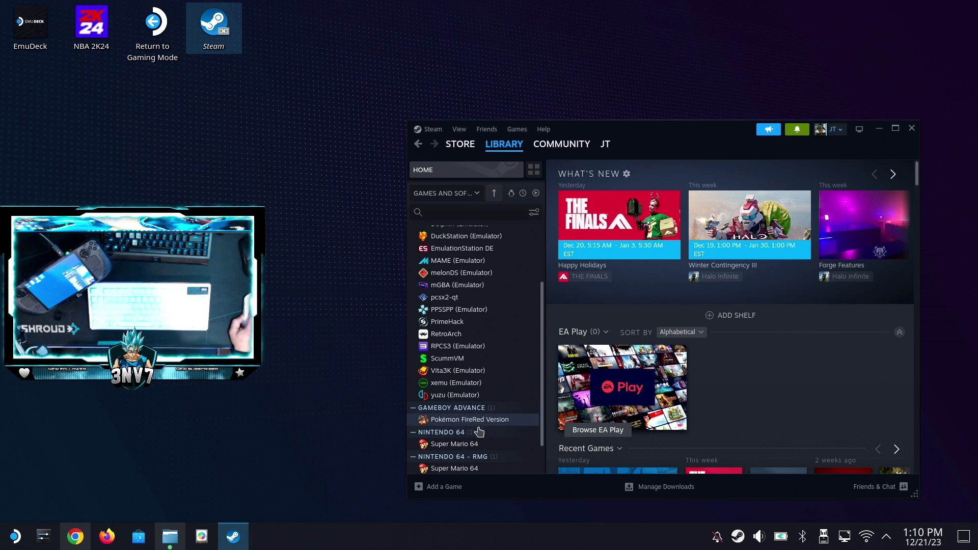
scroll(496, 450, "down", 1)
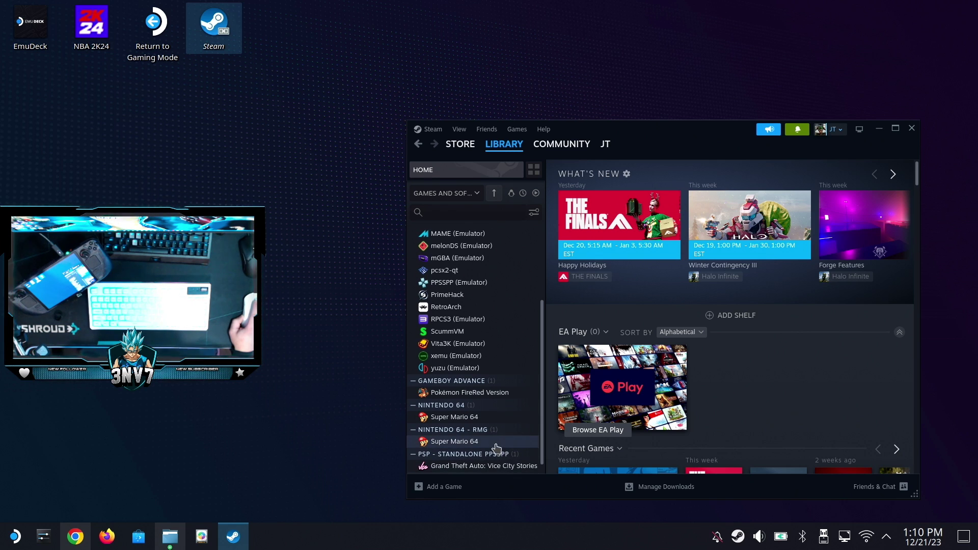
scroll(475, 427, "up", 4)
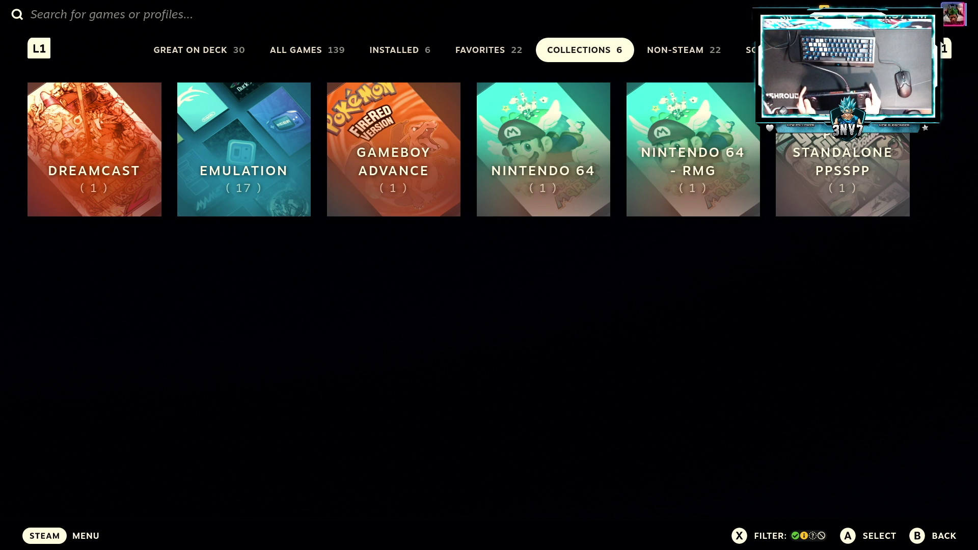
key("Right")
key("Left")
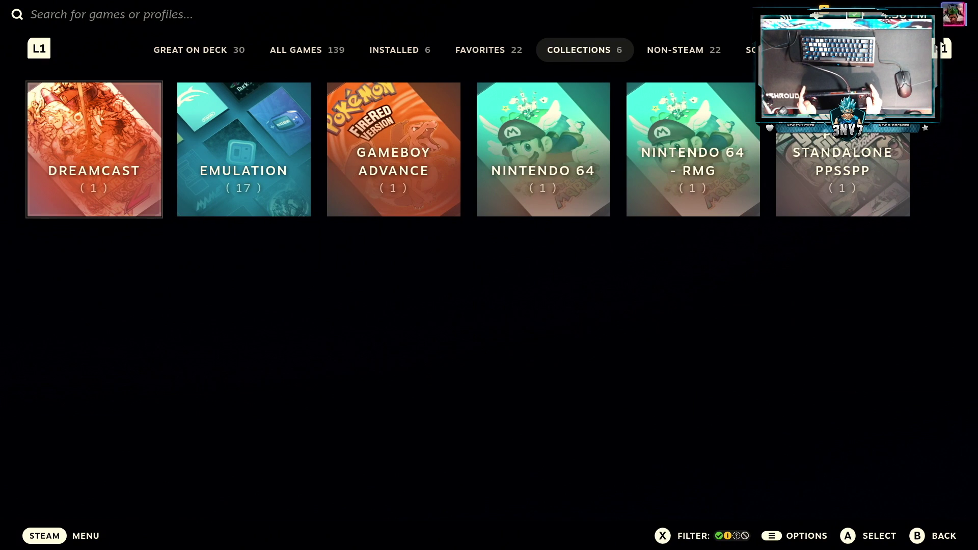
key("Return")
key("Escape")
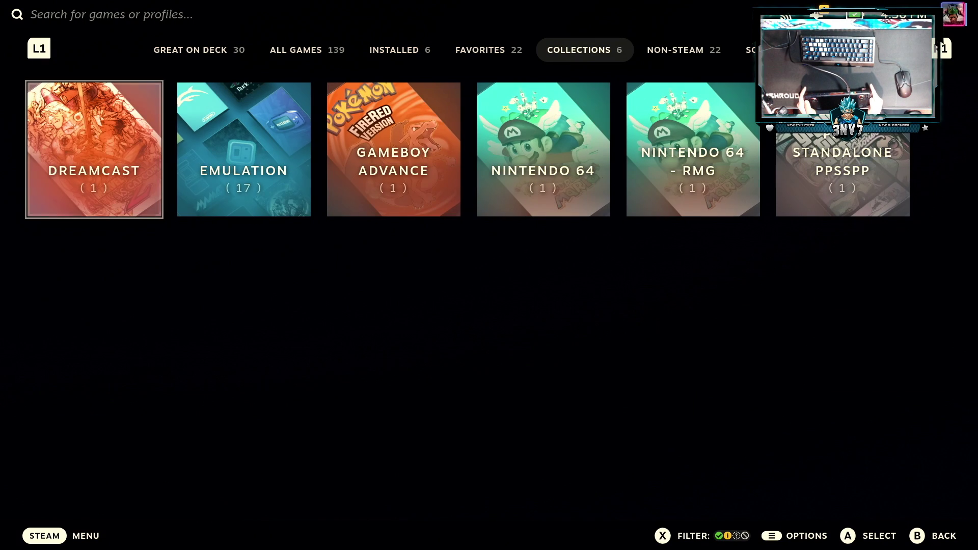
- Open the Game Boy Advance collection and view the Pokémon FireRed game page
key("Right")
key("Right")
key("Left")
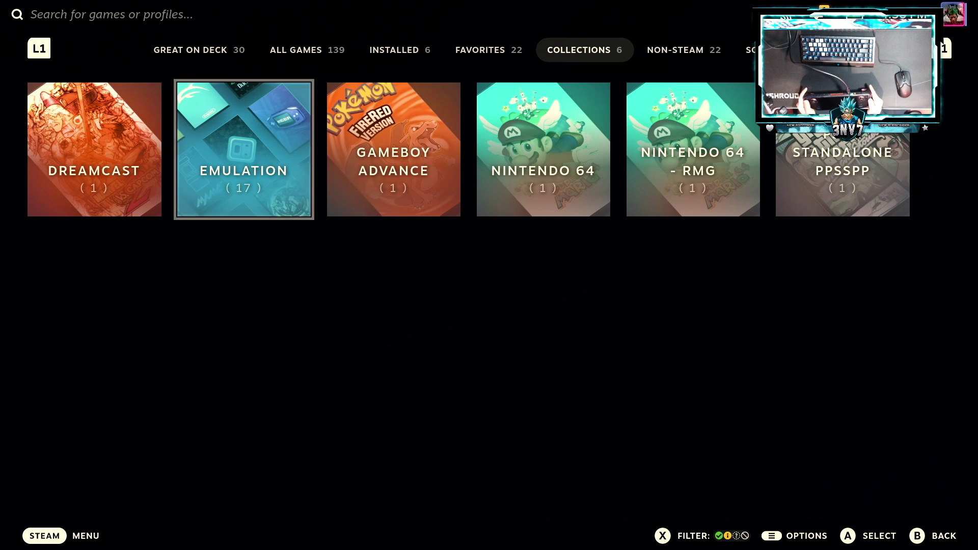
key("Right")
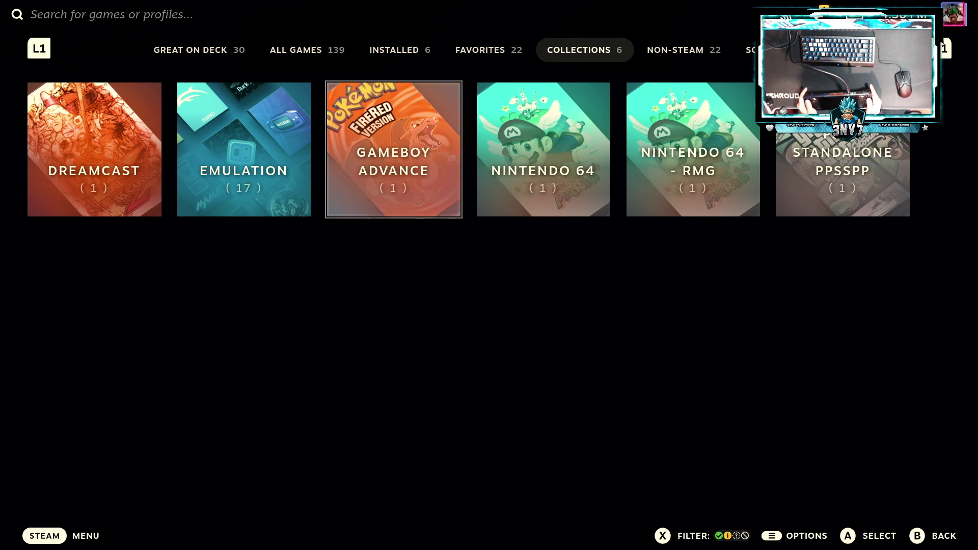
key("Right")
key("Left")
key("Right")
key("Left")
key("Return")
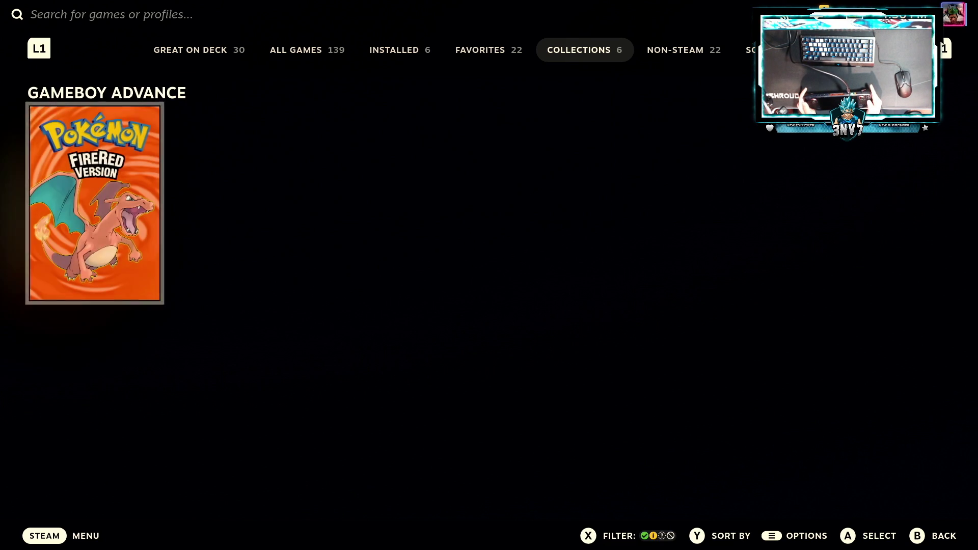
key("Return")
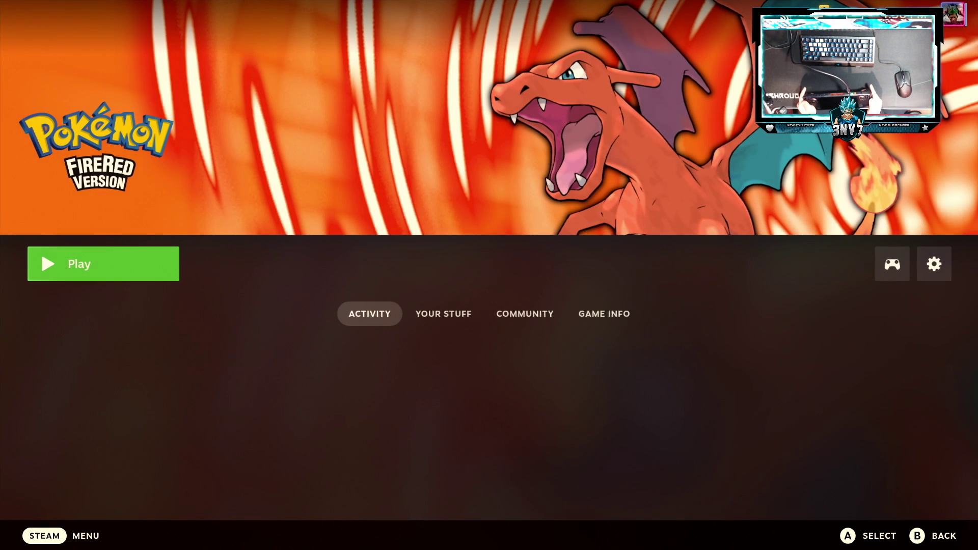
key("Escape")
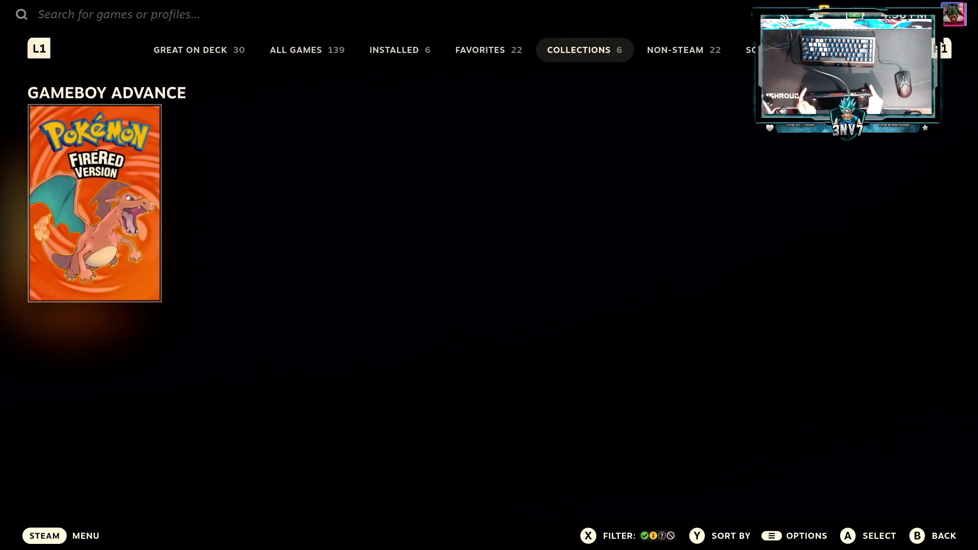
key("Escape")
- Open the Nintendo 64 collection and the Super Mario 64 game page
key("Right")
key("Right")
key("Right")
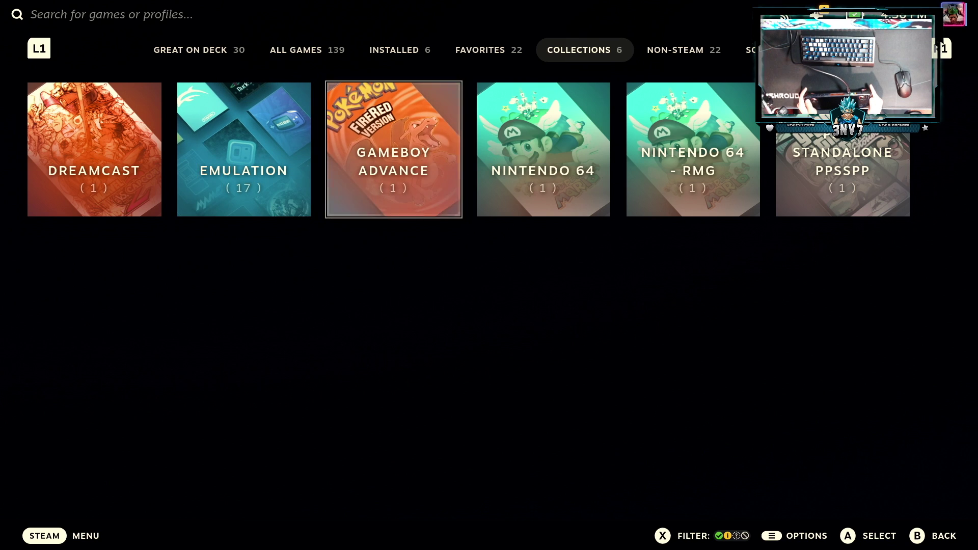
key("Return")
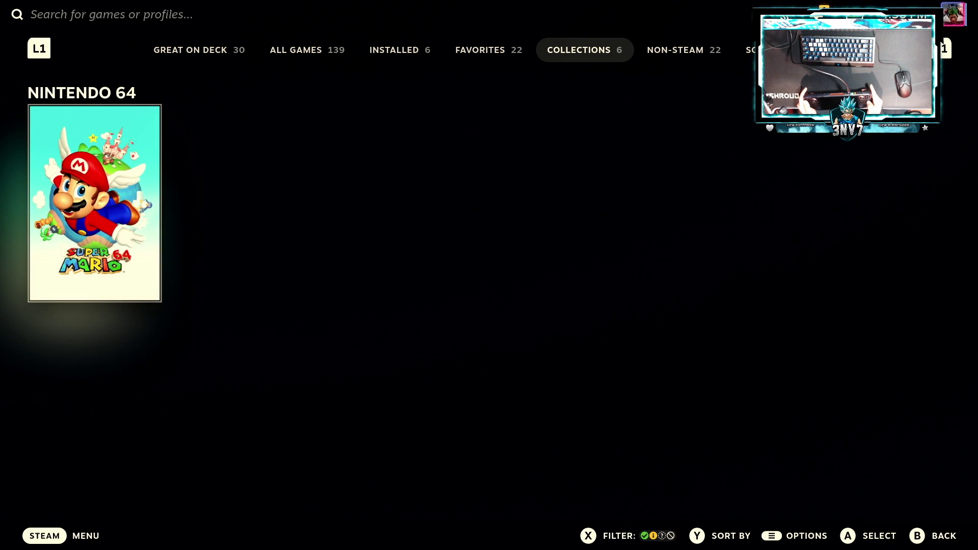
key("Return")
key("Return")
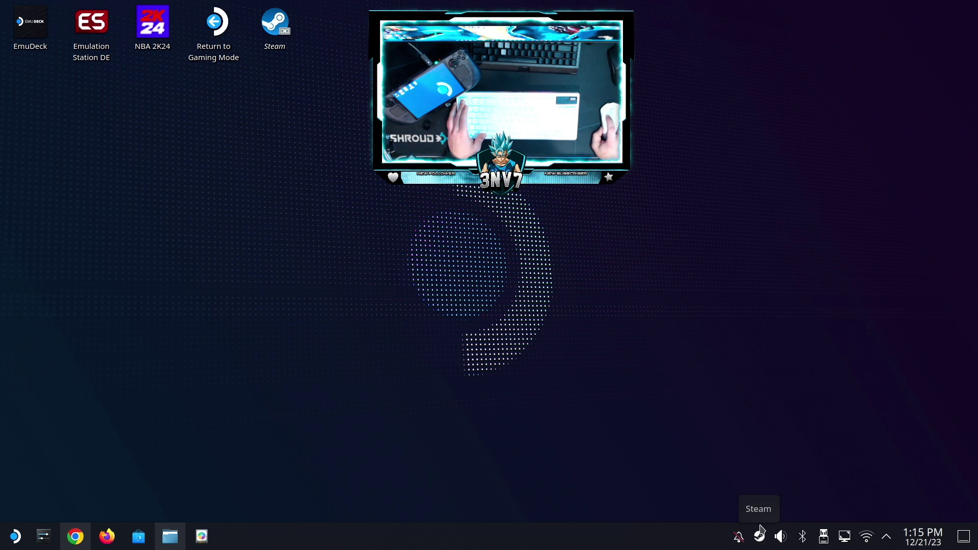
right_click(759, 536)
left_click(764, 422)
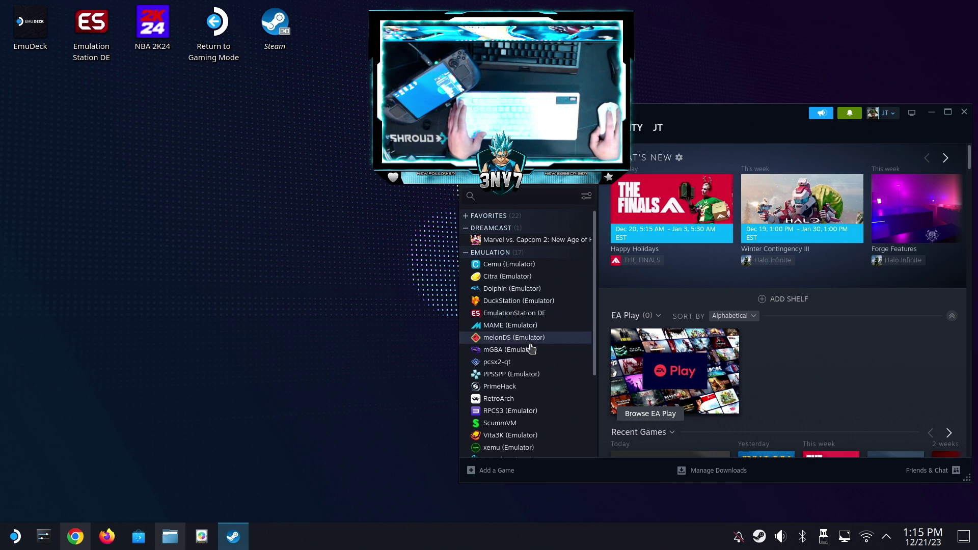
right_click(491, 312)
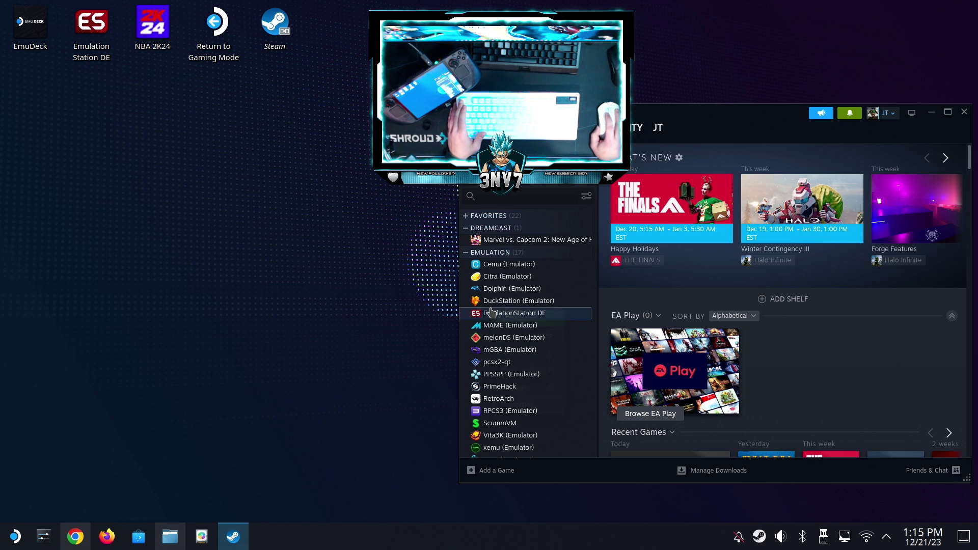
mouse_move(537, 392)
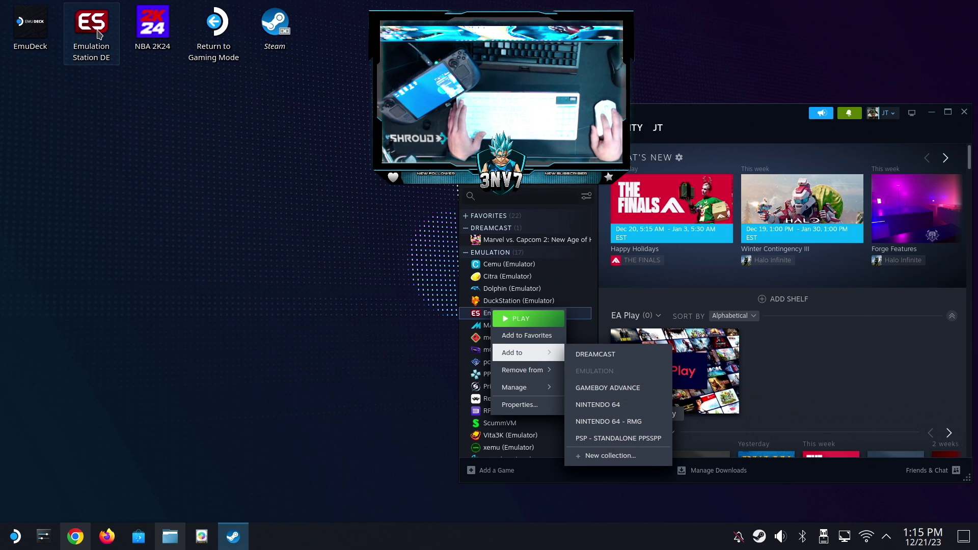
left_click(964, 114)
left_click(964, 115)
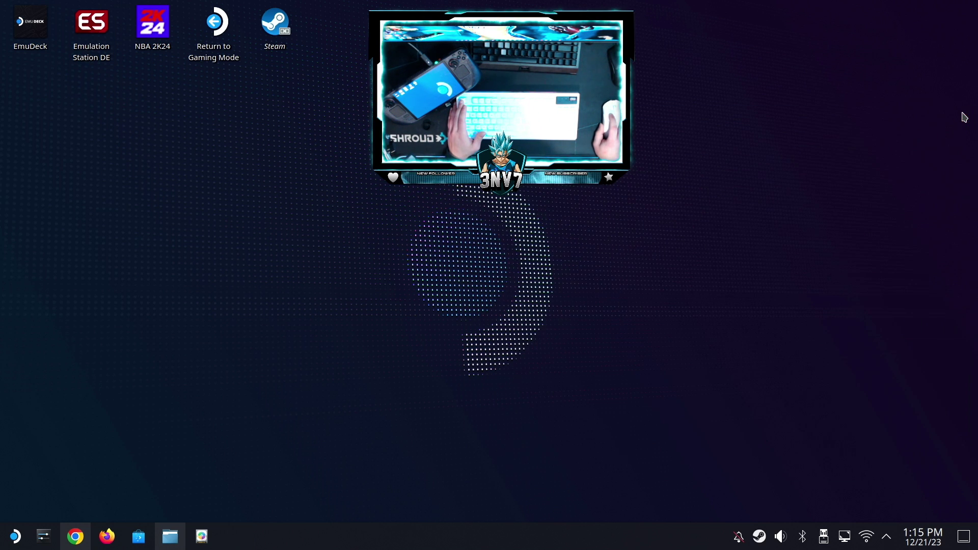
- Launch EmulationStation DE, step the system carousel left to Game Boy Advance, and open its game list
left_click(102, 60)
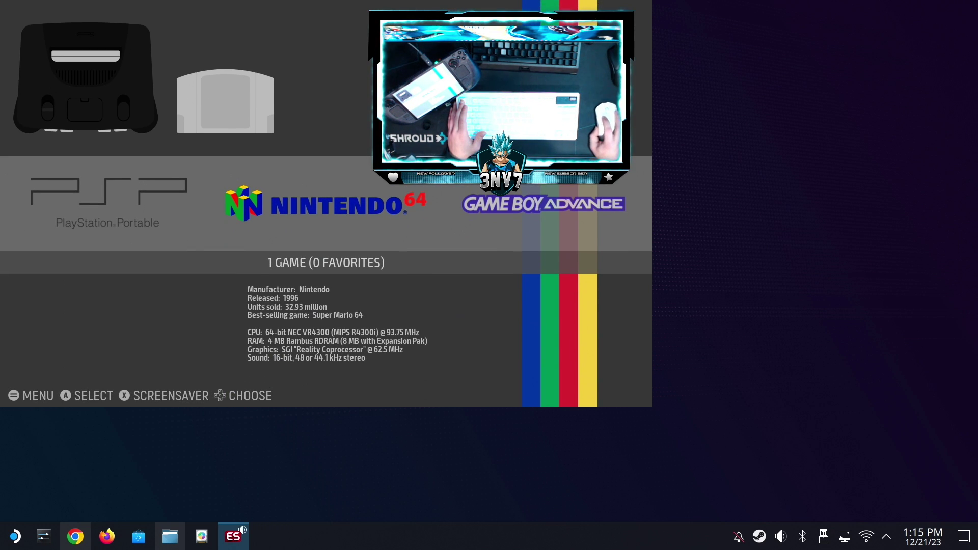
key("Left")
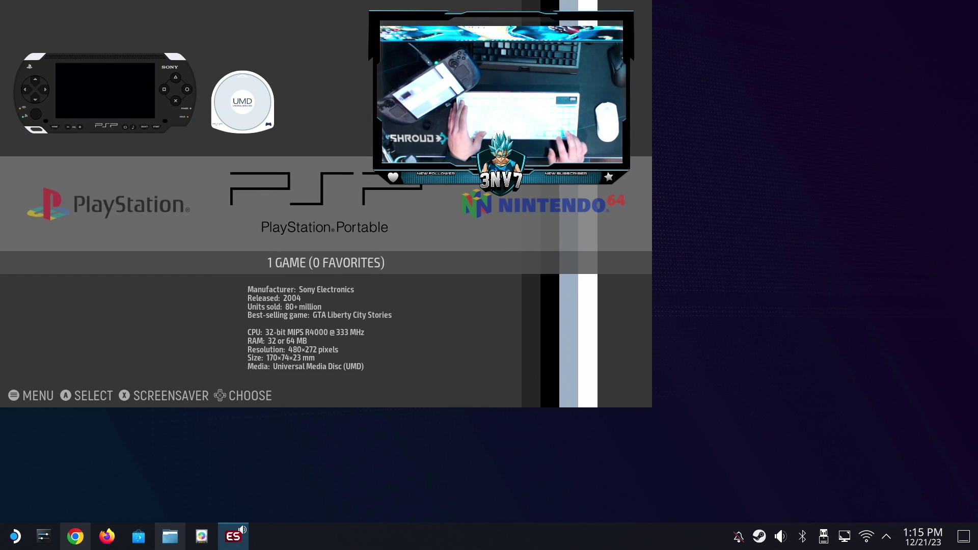
key("Left")
key("Left")
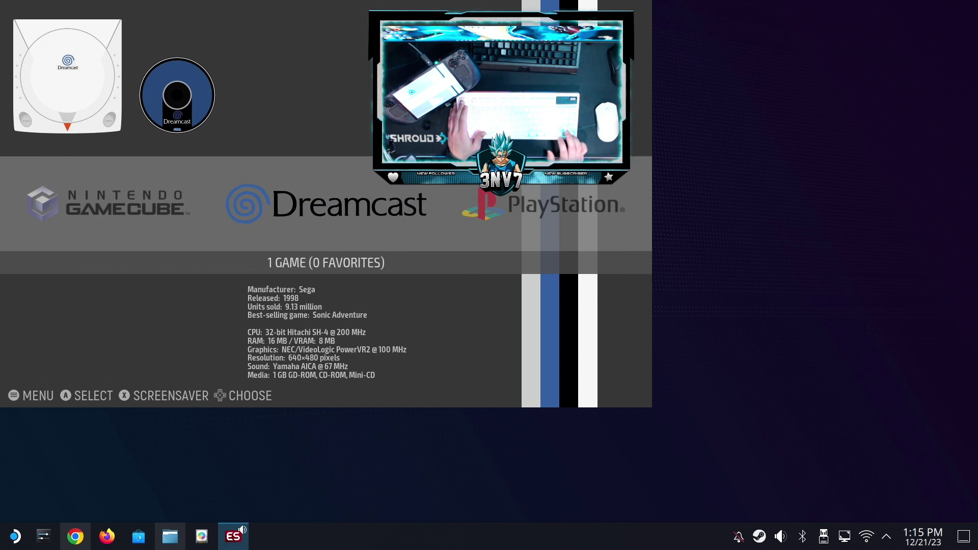
key("Left")
key("Left")
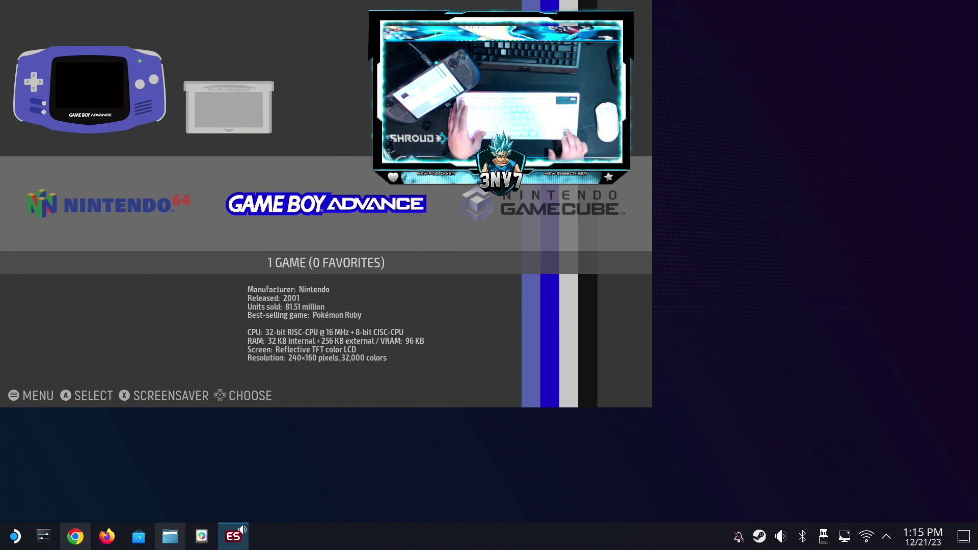
key("Return")
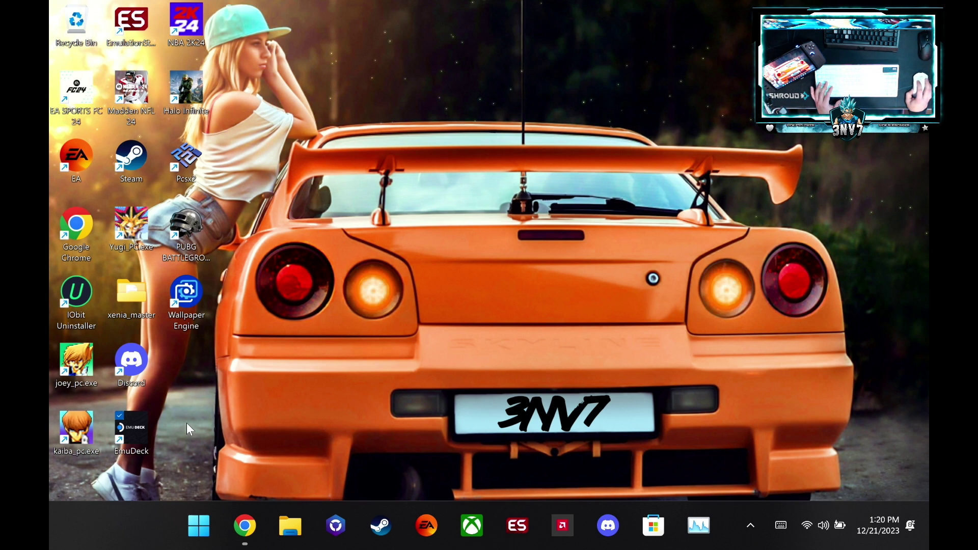
- Bring up emudeck.com in Chrome and scroll its Download section to the Windows Beta installer
left_click(255, 522)
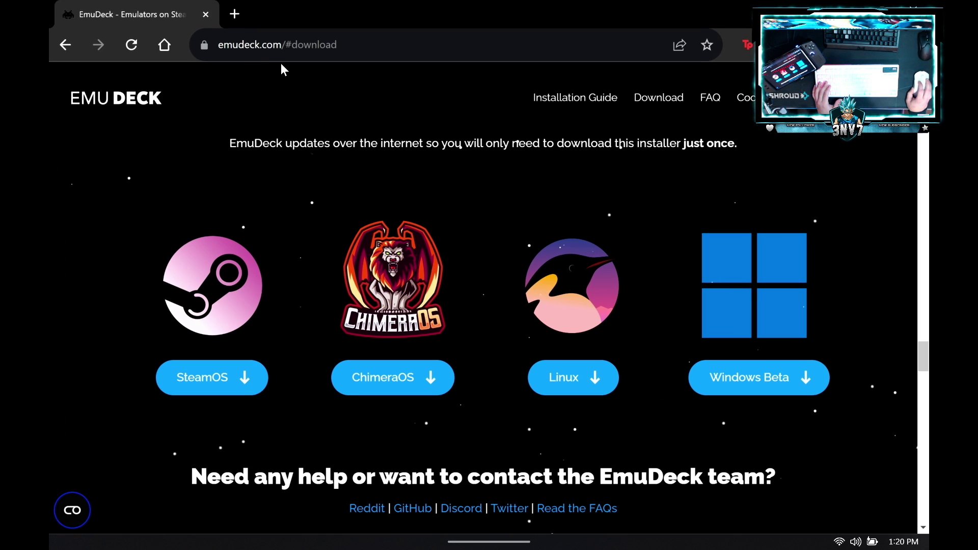
left_click(647, 102)
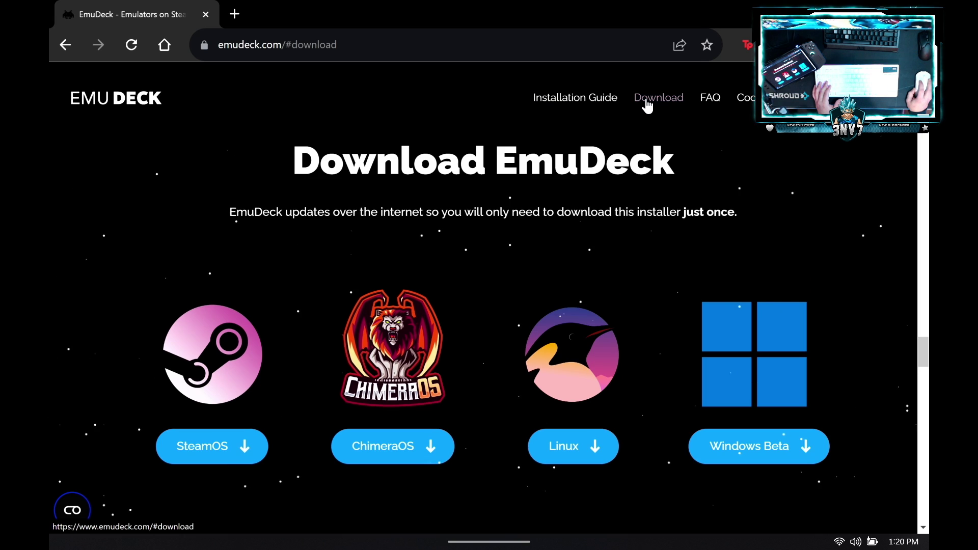
scroll(682, 275, "down", 1)
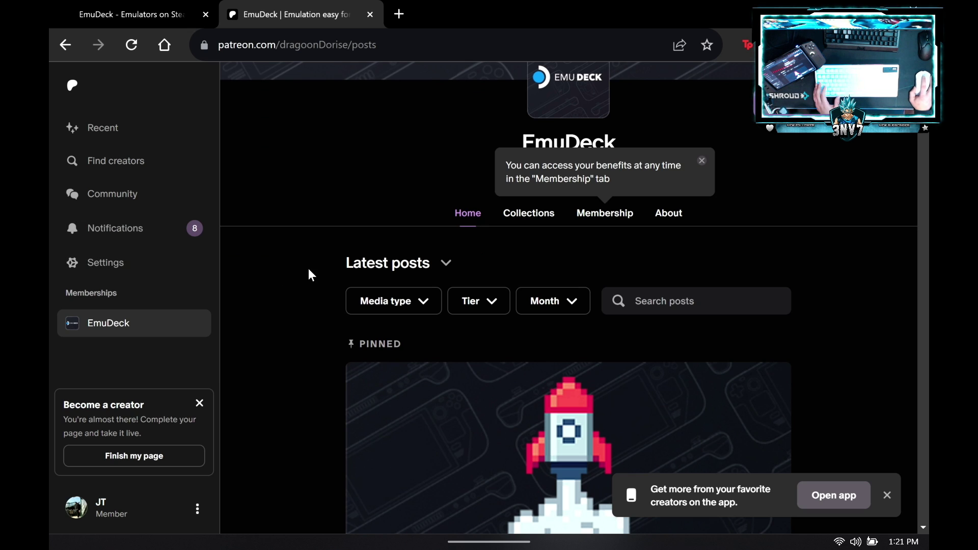
- Scroll through the EmuDeck Patreon posts, then close that tab with Ctrl+W
scroll(296, 264, "down", 2)
key("ctrl+w")
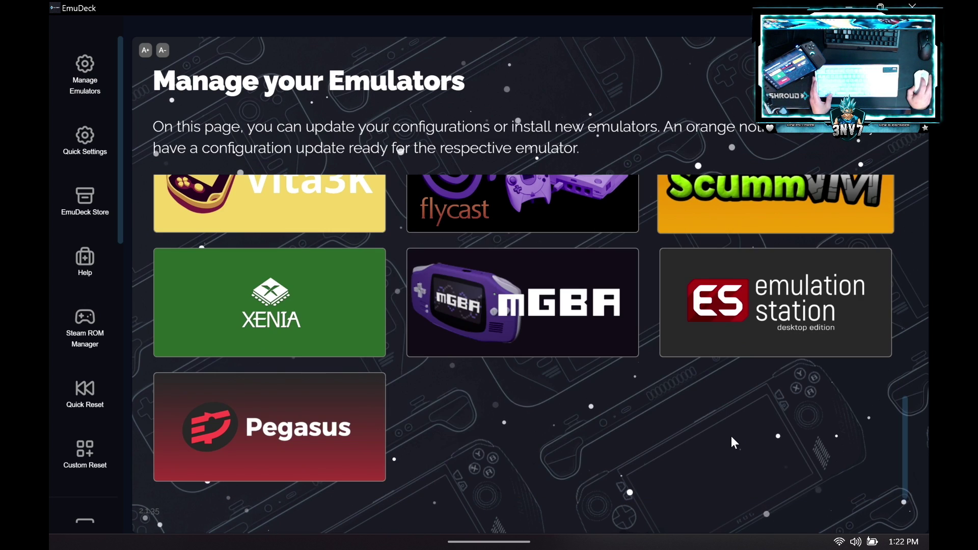
- Start Steam ROM Manager from EmuDeck's sidebar to reach its Parsers page
scroll(731, 436, "up", 10)
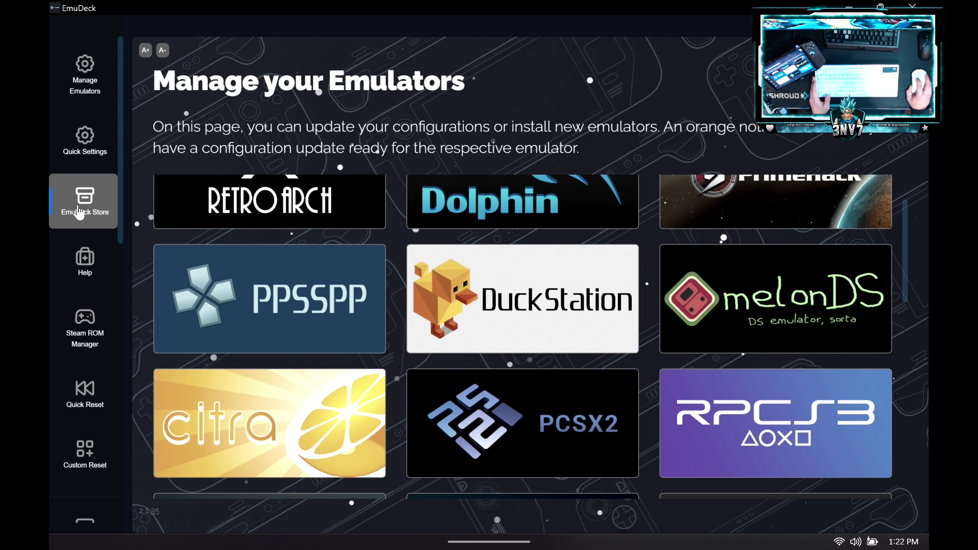
left_click(99, 309)
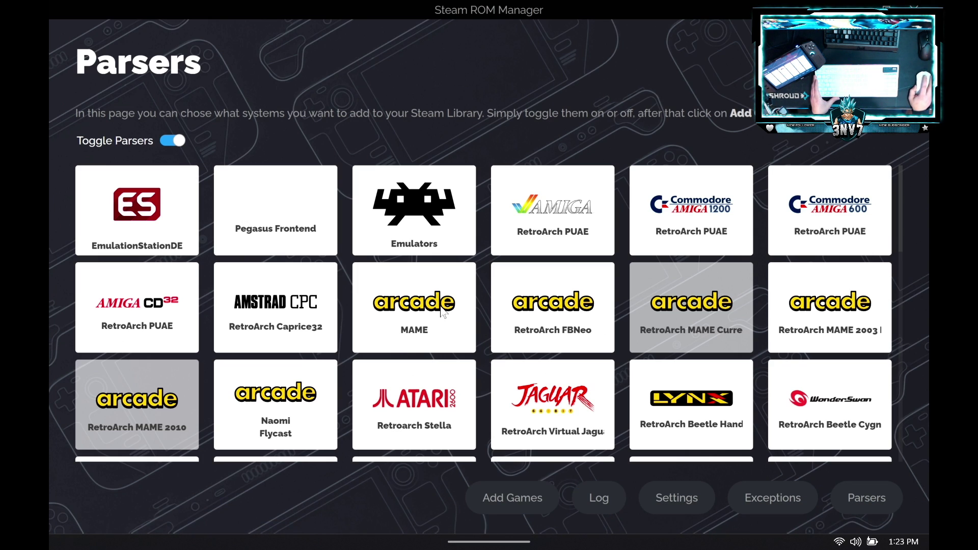
- Go to Add Games and parse the ROM library, finding 58 titles with cover artwork
scroll(442, 312, "down", 20)
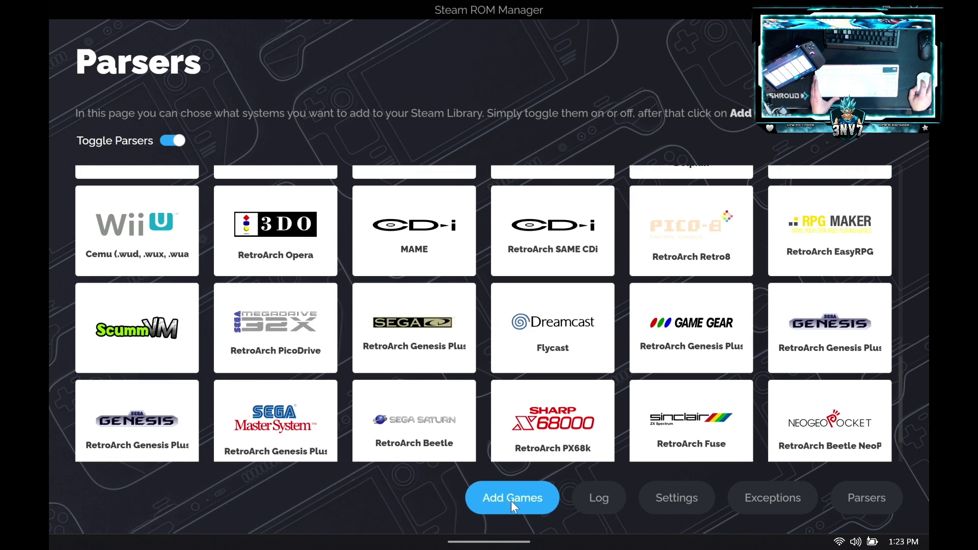
left_click(526, 500)
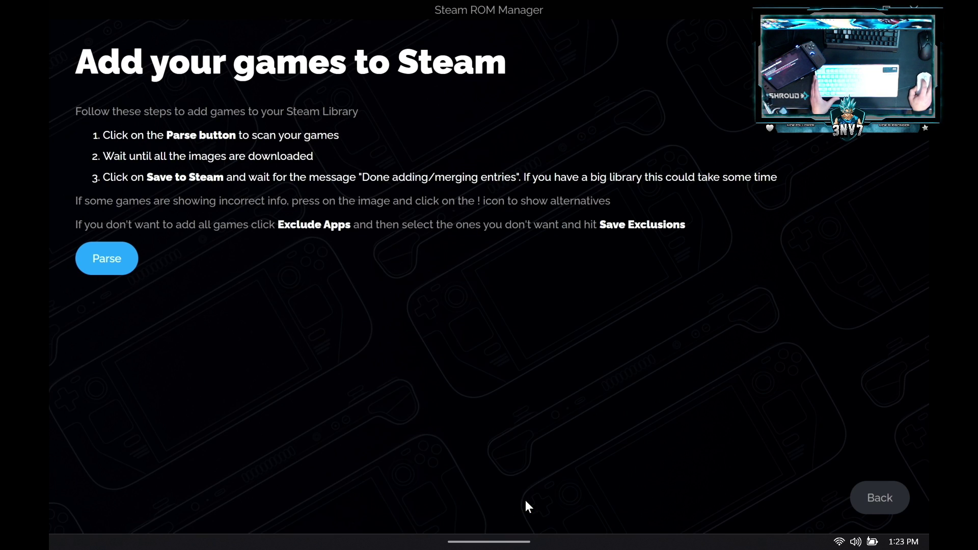
left_click(105, 265)
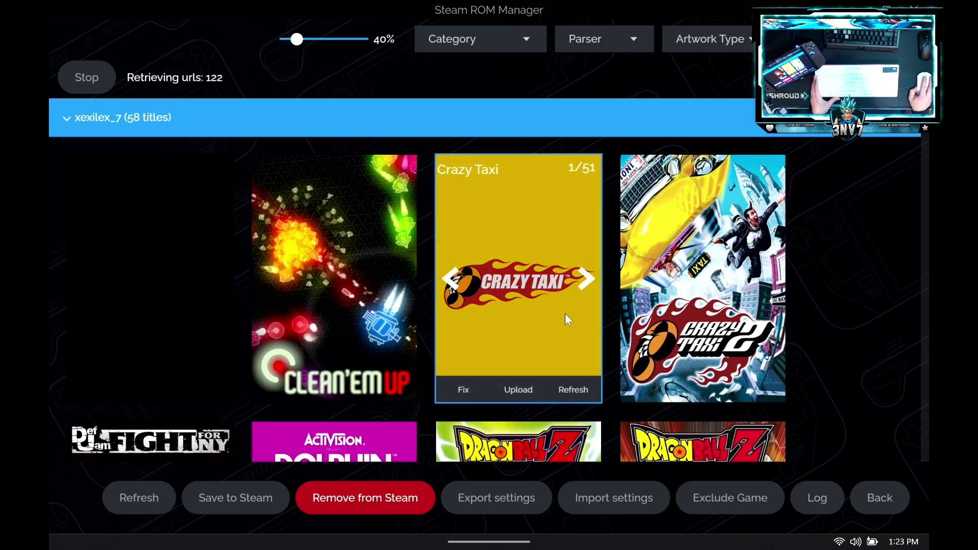
scroll(565, 316, "down", 10)
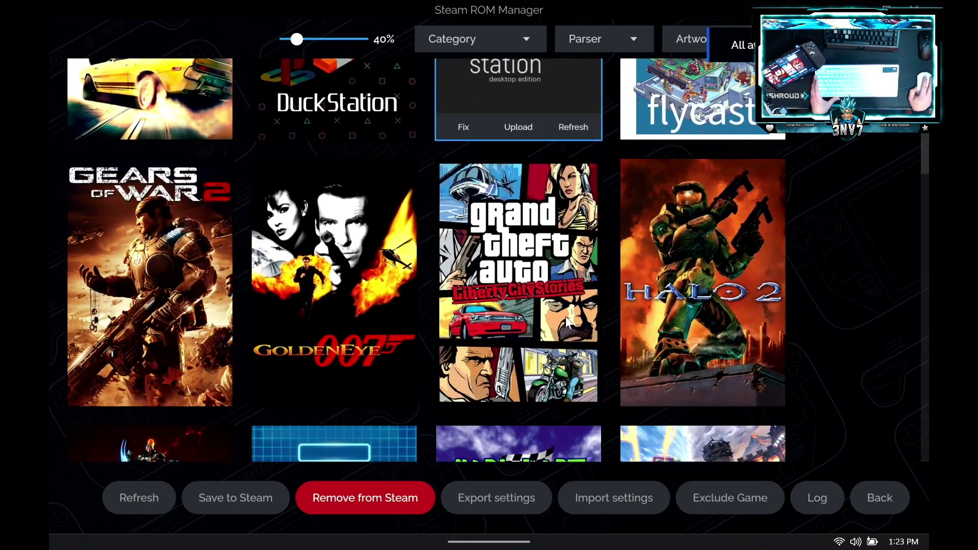
scroll(552, 314, "up", 10)
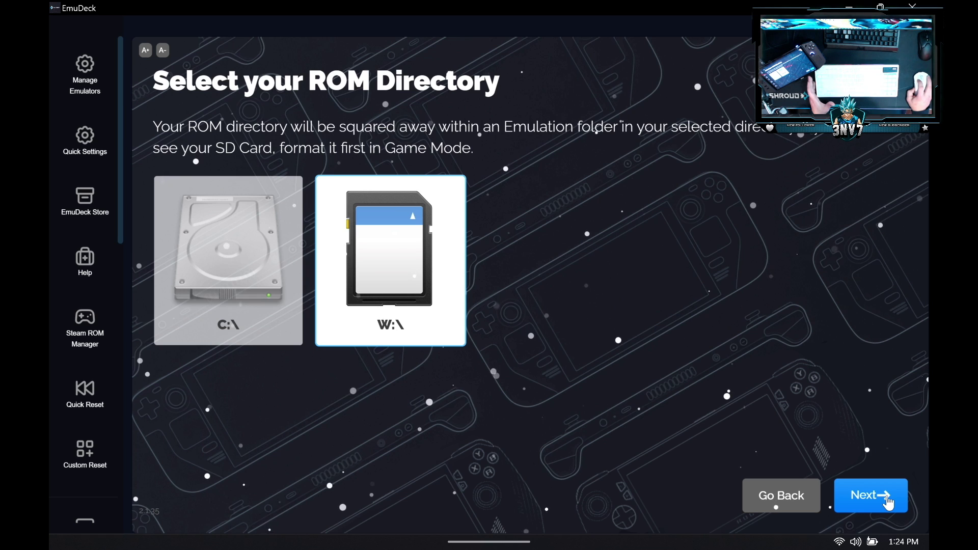
- Confirm the W:\ card as the ROM directory, then leave EmuDeck for the desktop
left_click(889, 503)
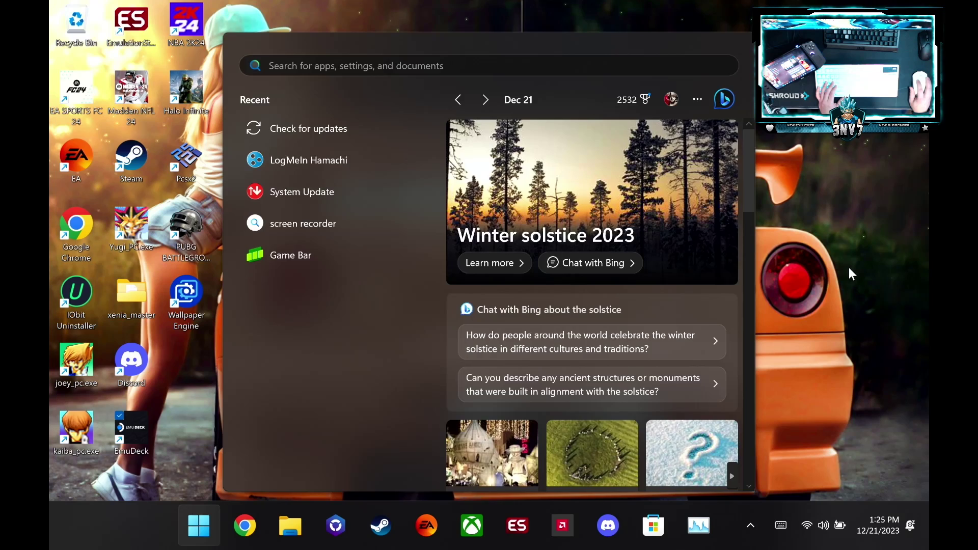
key("Escape")
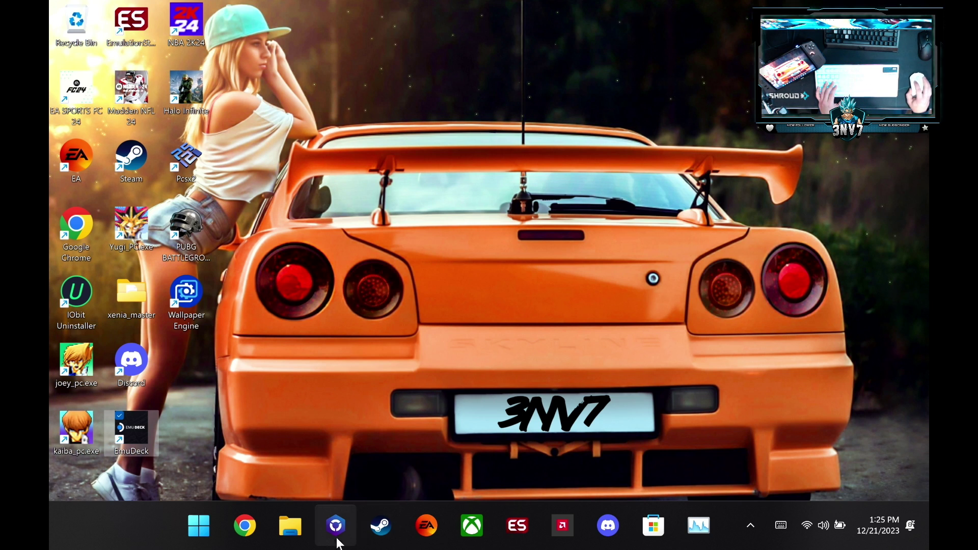
- Search Start for 'emula' and open the EmulationStationDE shortcut's file location
left_click(746, 525)
left_click(591, 381)
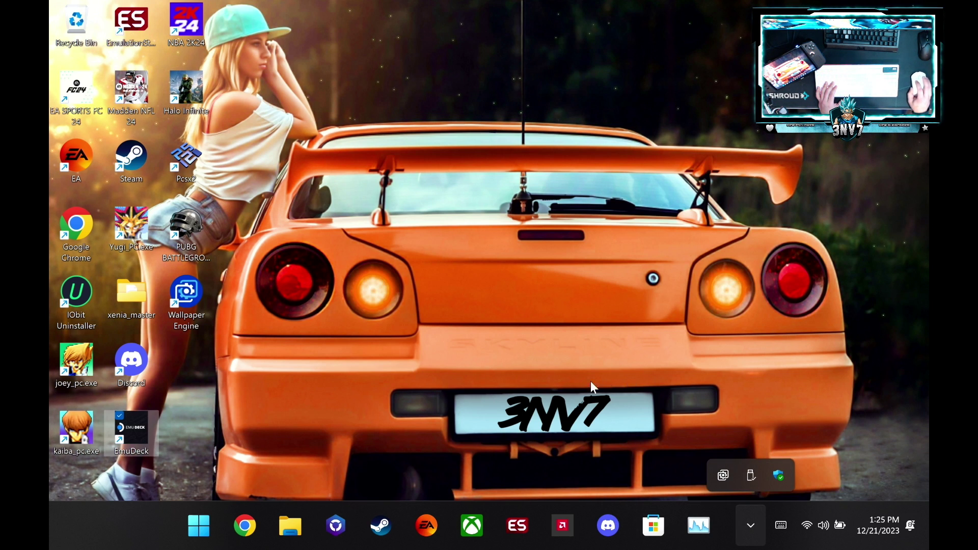
left_click(204, 521)
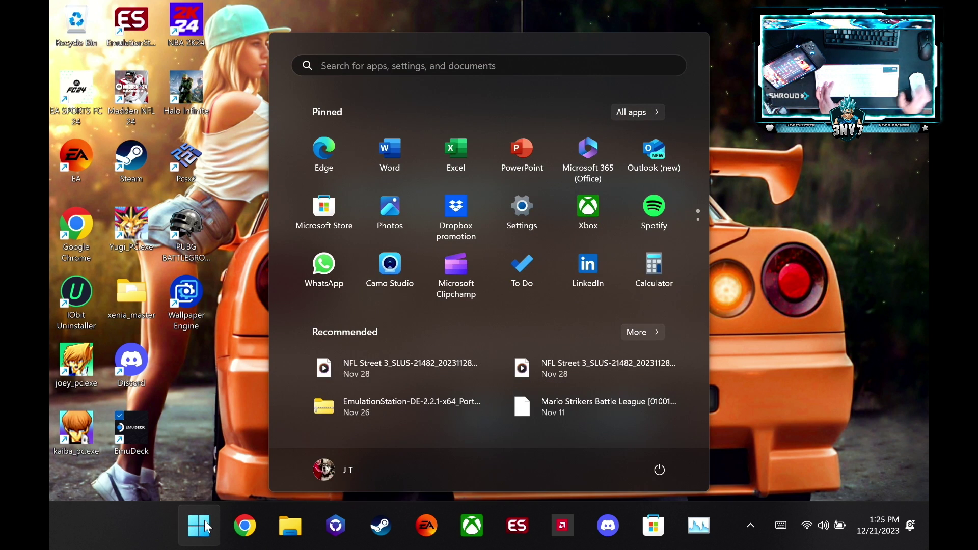
type("emula")
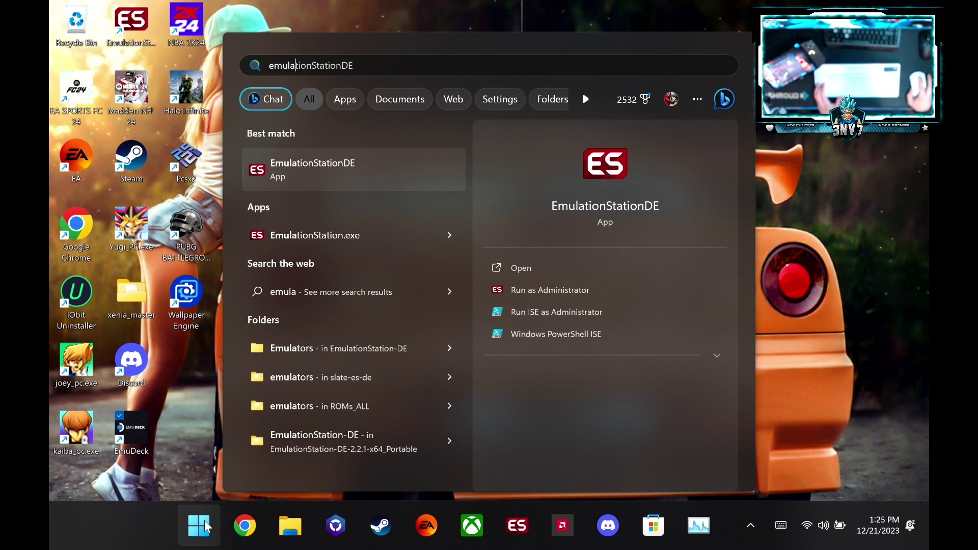
right_click(309, 164)
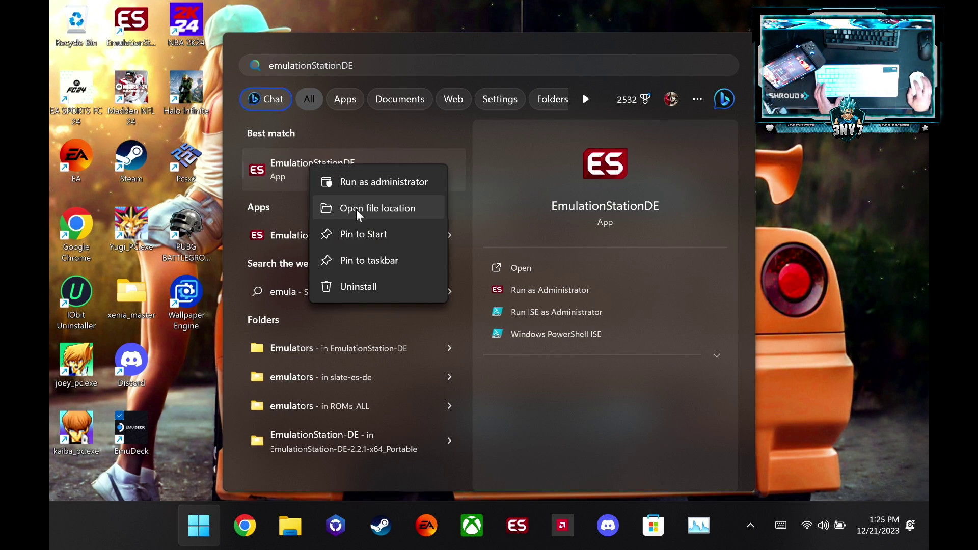
left_click(375, 214)
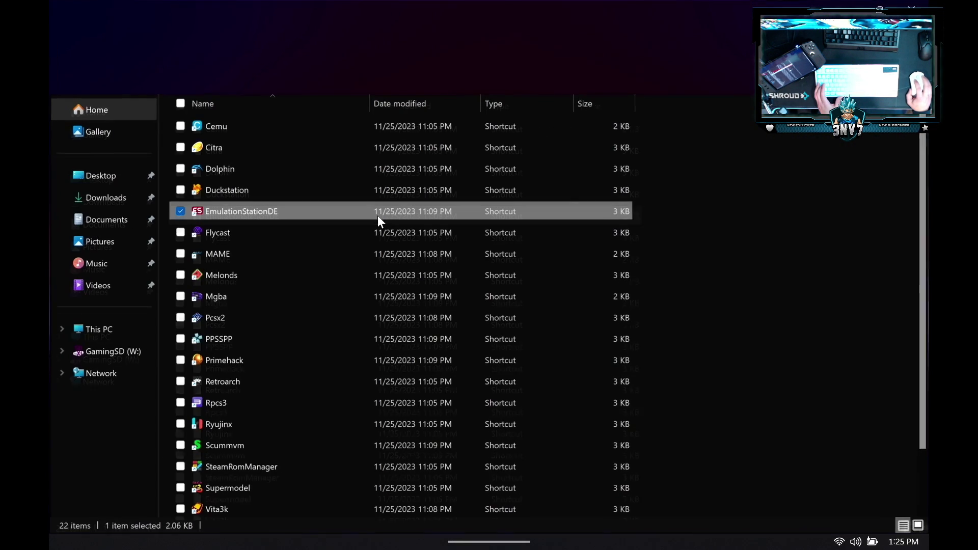
- Inspect the shortcut's full context menu and Send to options, then close the EmuDeck folder window
scroll(259, 255, "down", 2)
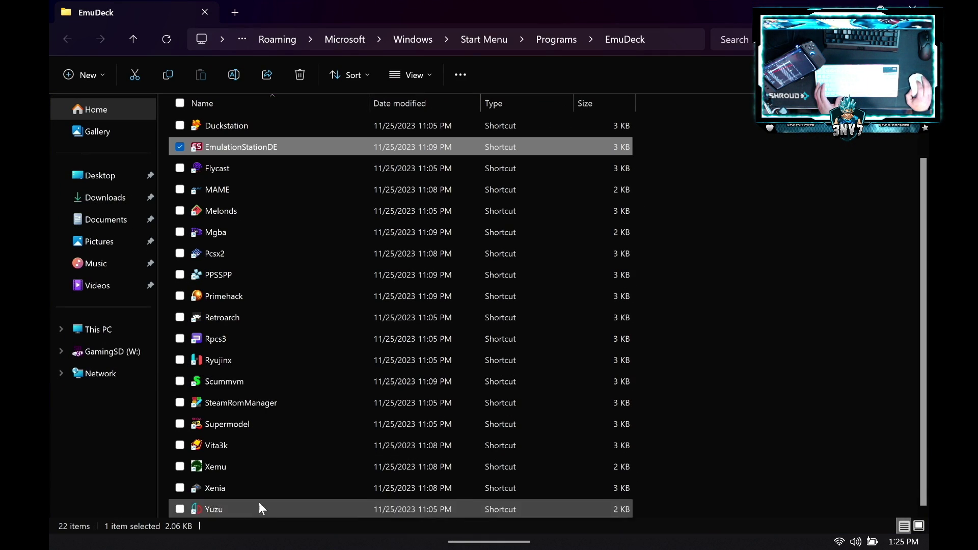
scroll(263, 479, "up", 1)
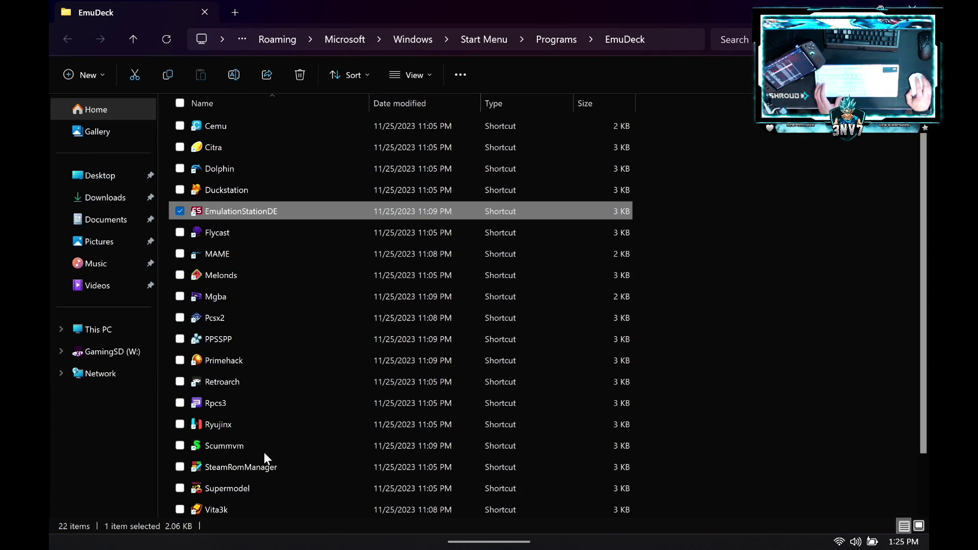
right_click(240, 220)
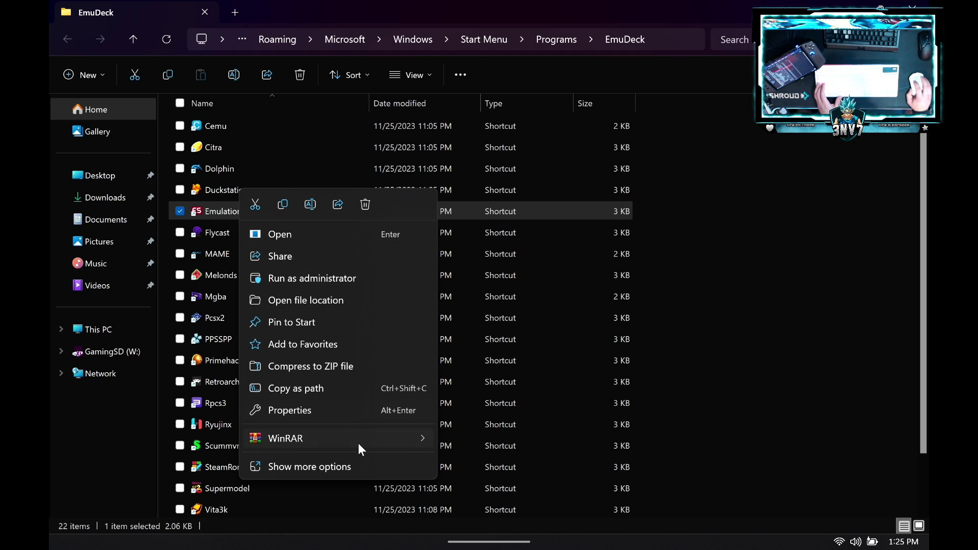
left_click(350, 465)
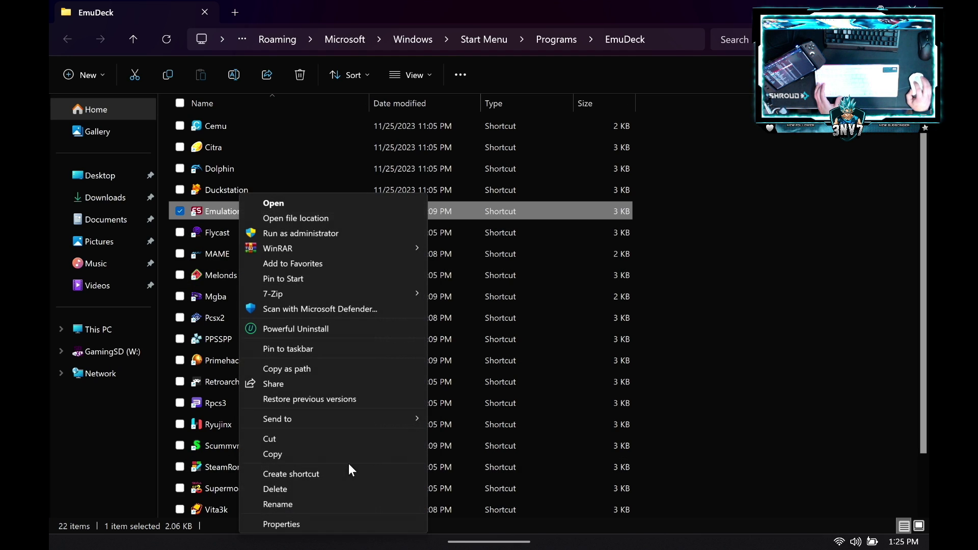
mouse_move(338, 422)
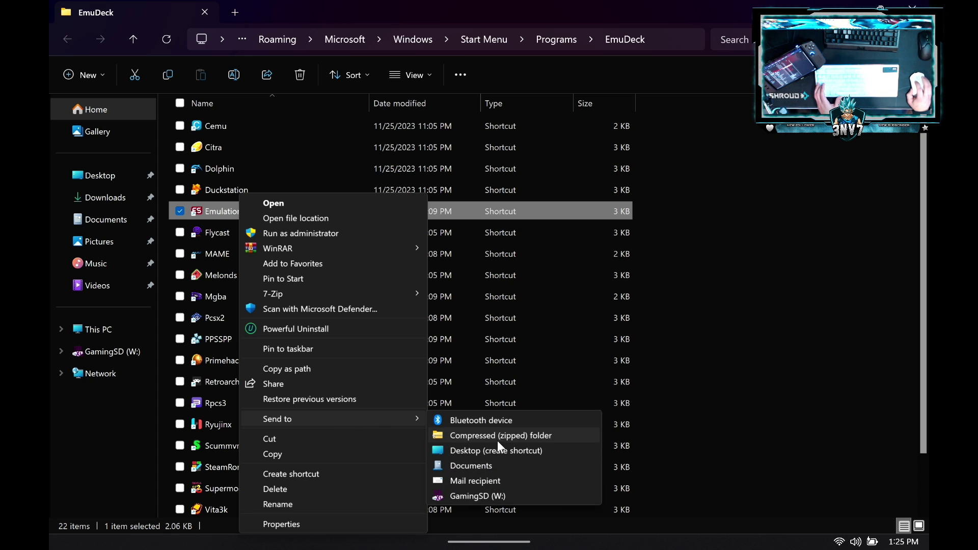
left_click(196, 13)
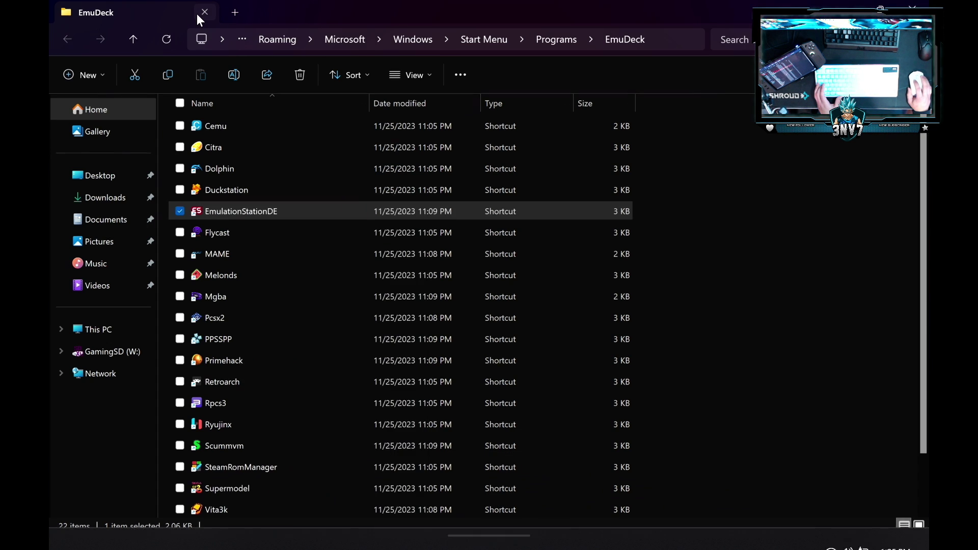
left_click(197, 14)
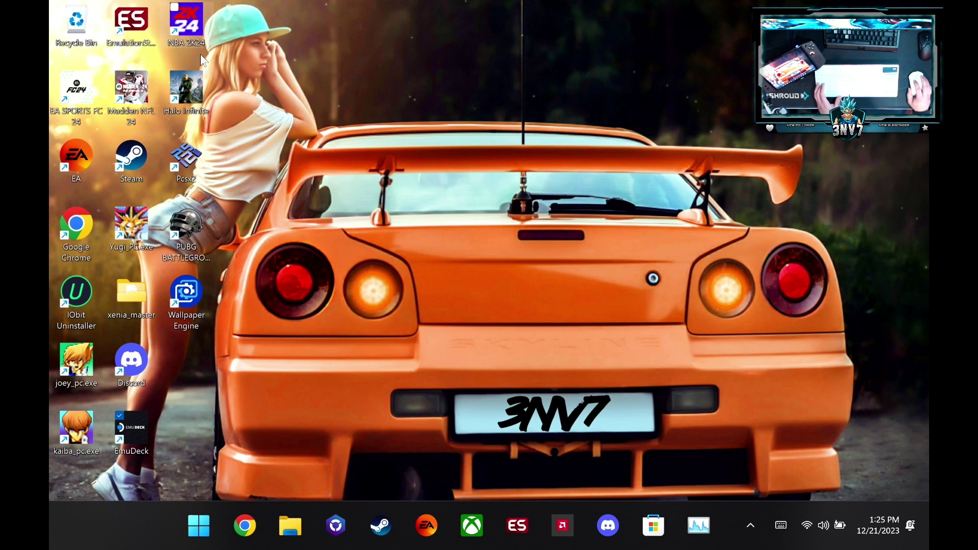
- Launch EmulationStation-DE, decline the update offer, and move the system carousel to PlayStation 2
double_click(133, 29)
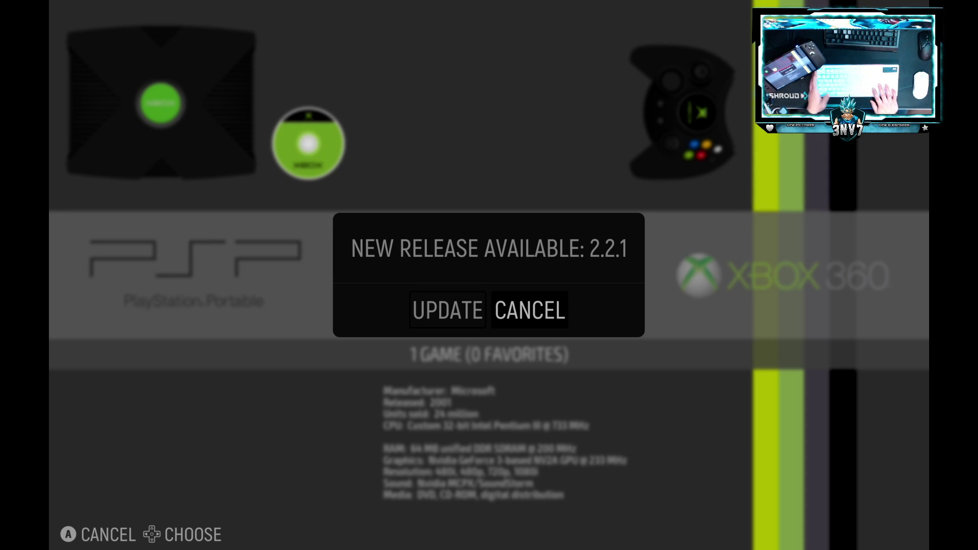
key("Return")
key("Left")
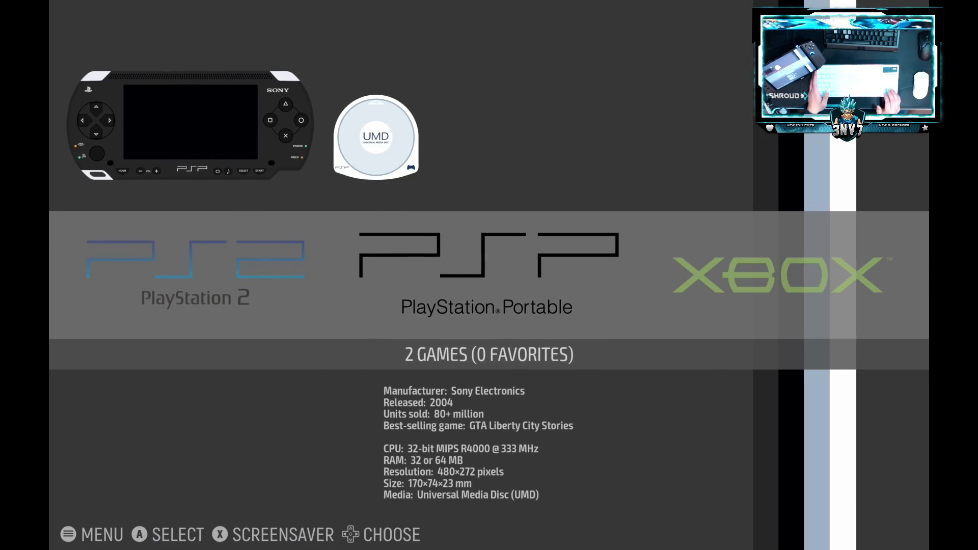
key("Left")
key("Left")
key("Right")
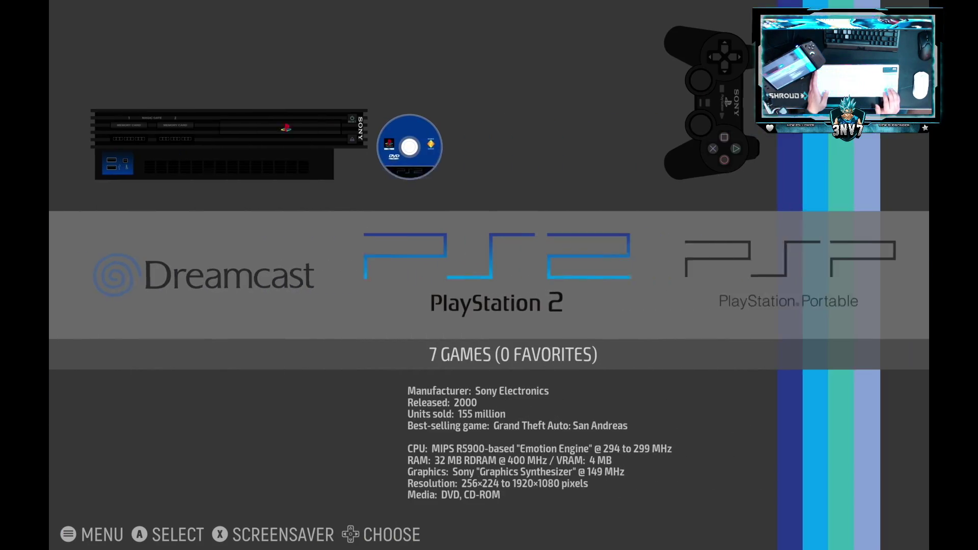
key("Left")
key("Left")
key("Left")
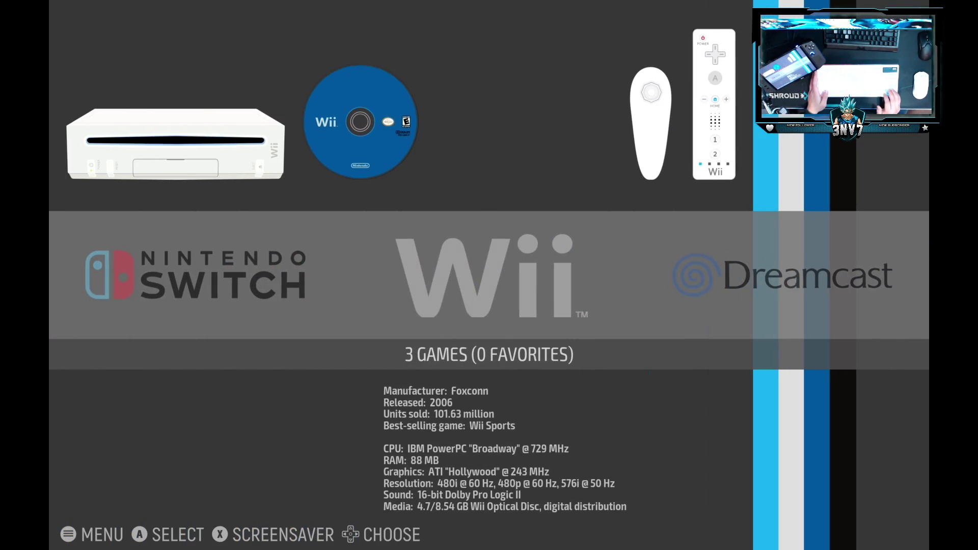
key("Left")
key("Left")
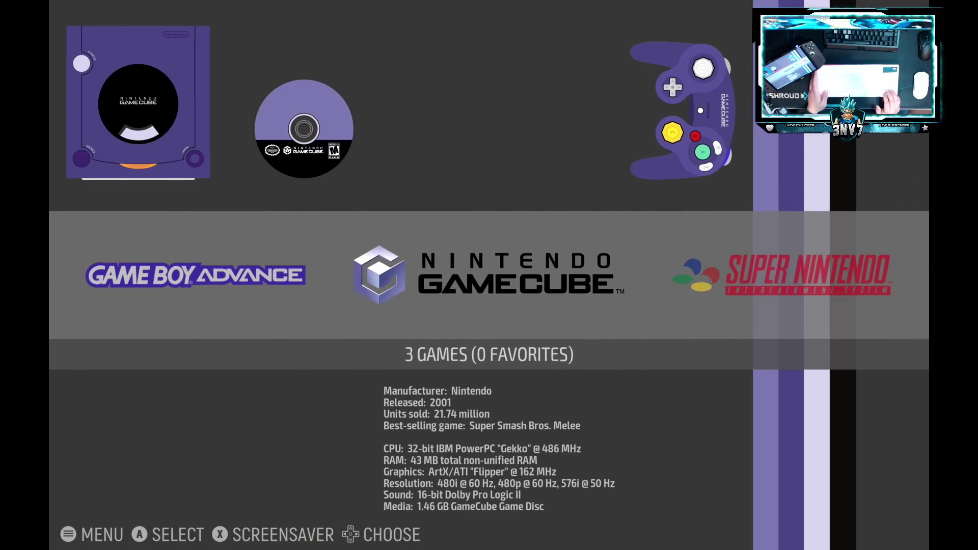
key("Left")
key("Left")
key("Left")
key("Left")
key("Left")
key("Left")
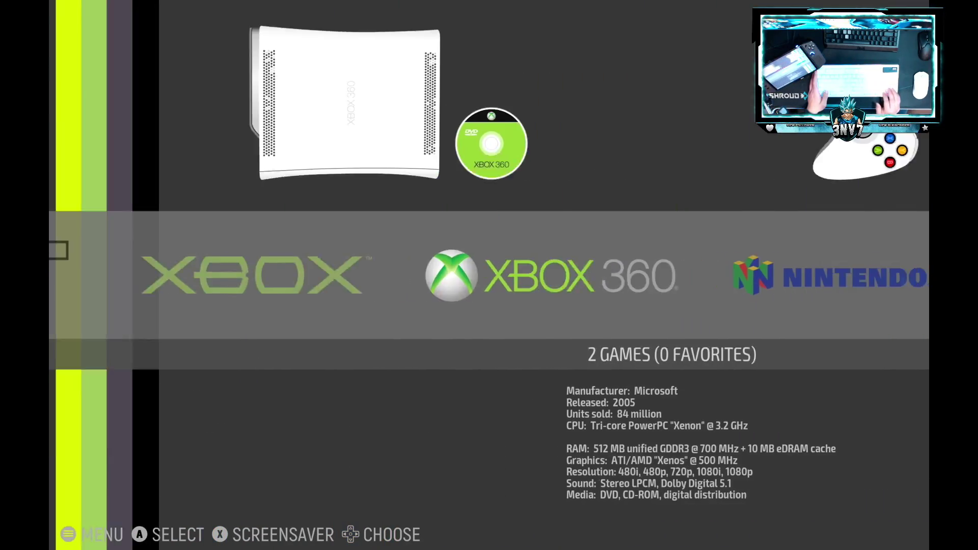
key("Left")
- Open the PlayStation 2 game list and launch NFL STREET 3 (USA)
key("Return")
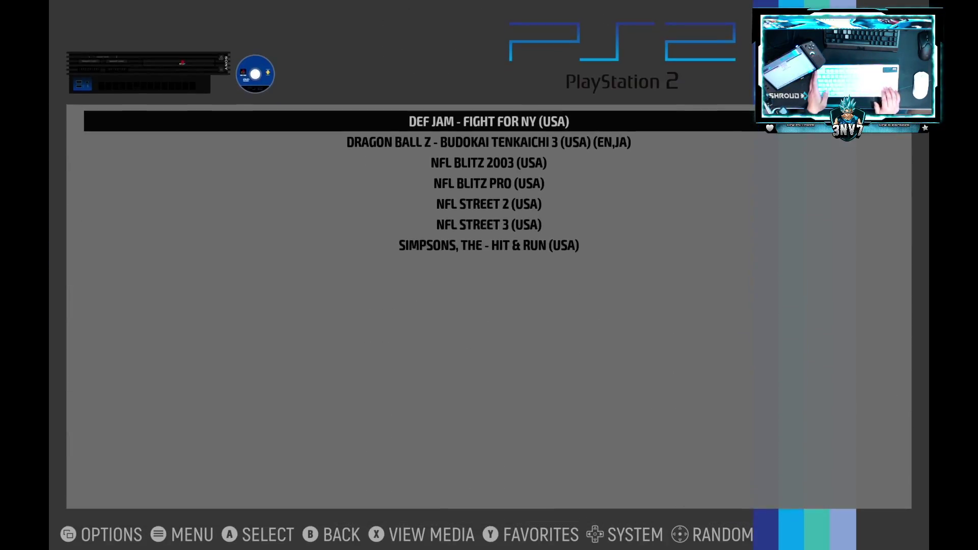
key("Down")
key("Down")
key("Down")
key("Down")
key("Down")
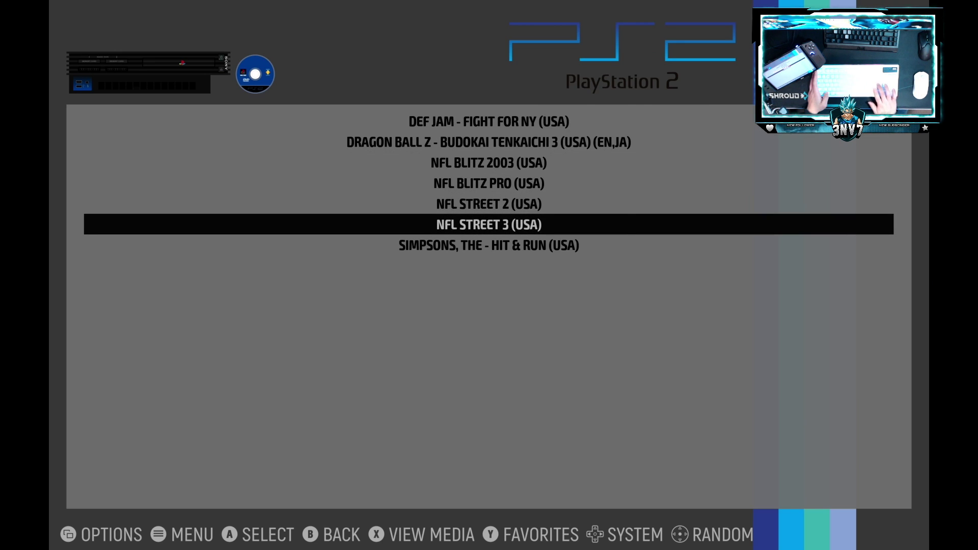
key("Return")
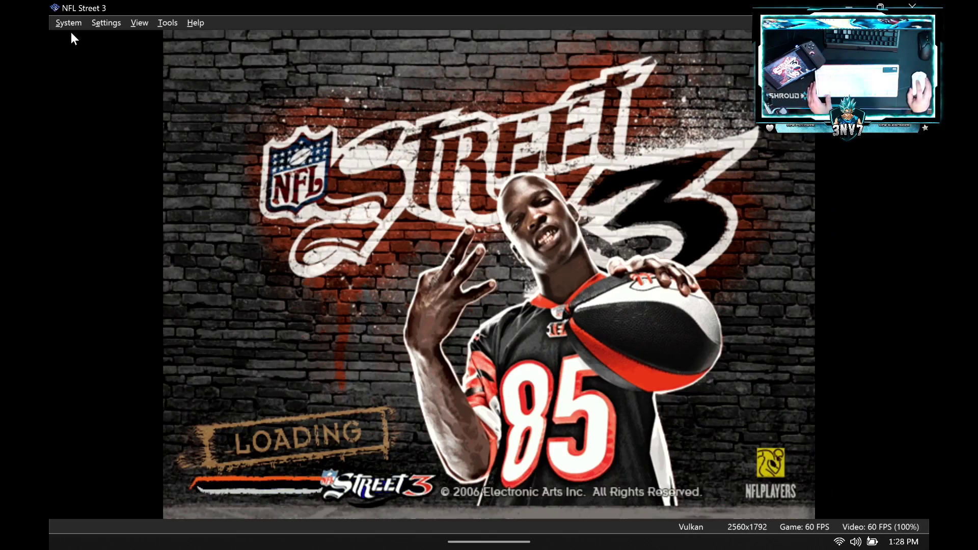
- Load NFL Street 3's save state from slot 1 via System > Load State and resume play
left_click(72, 22)
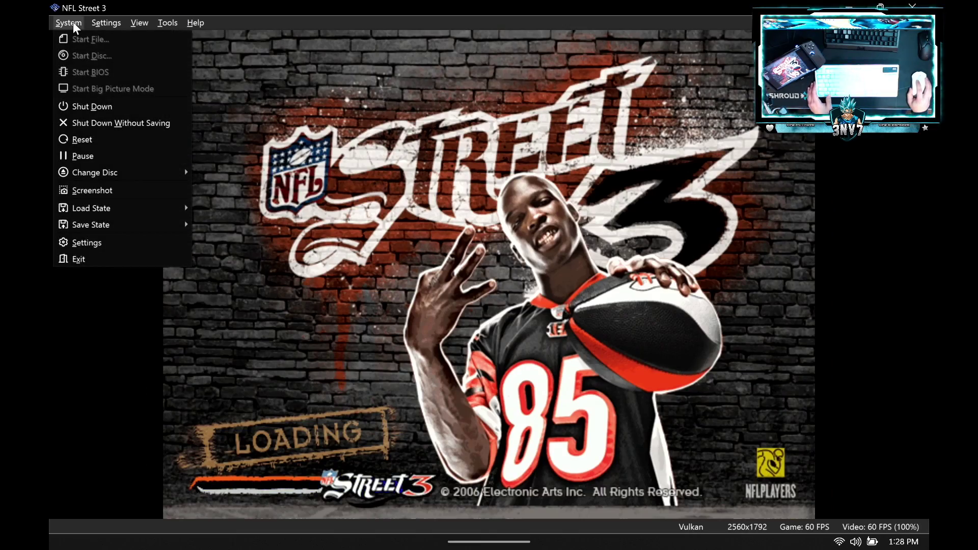
mouse_move(127, 225)
mouse_move(147, 212)
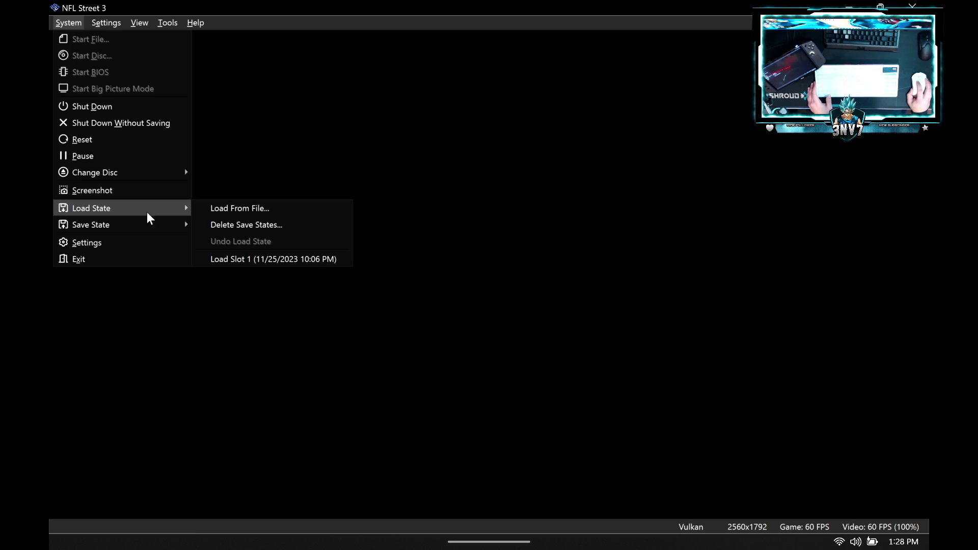
left_click(264, 258)
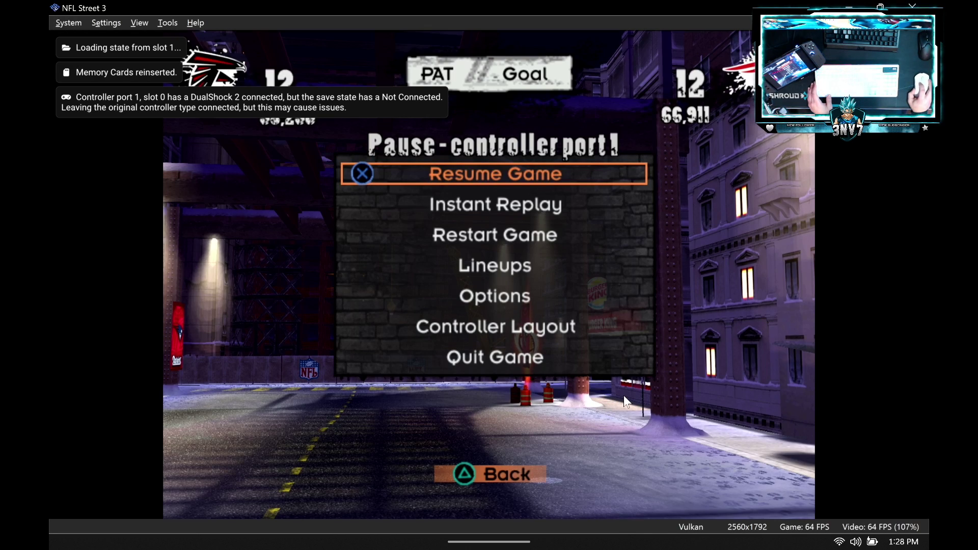
key("Return")
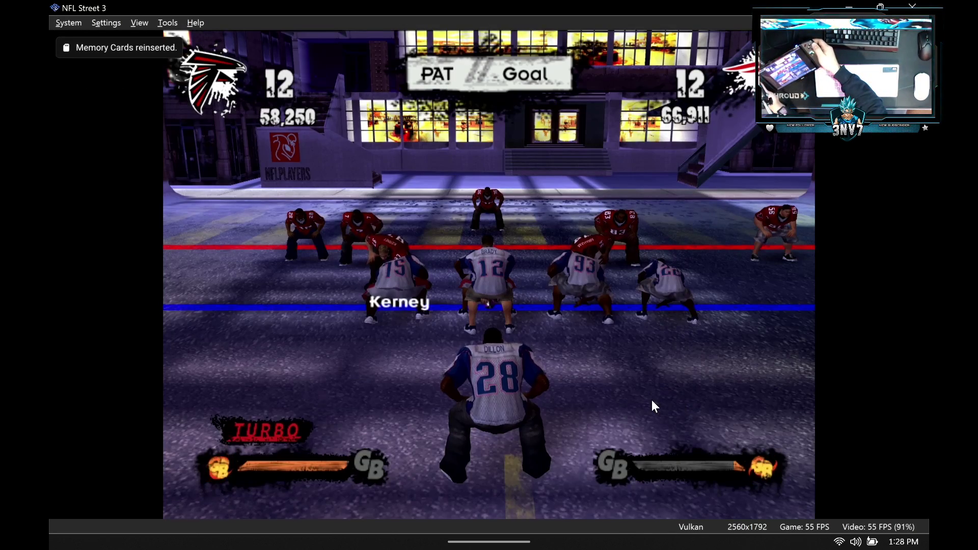